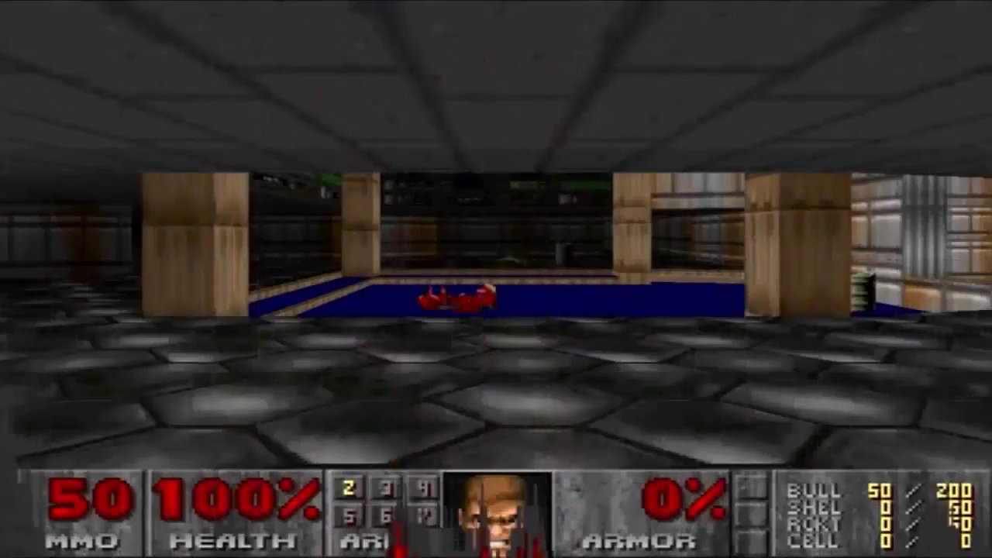
{"action": "key", "text": "Left"}
{"action": "key", "text": "Up"}
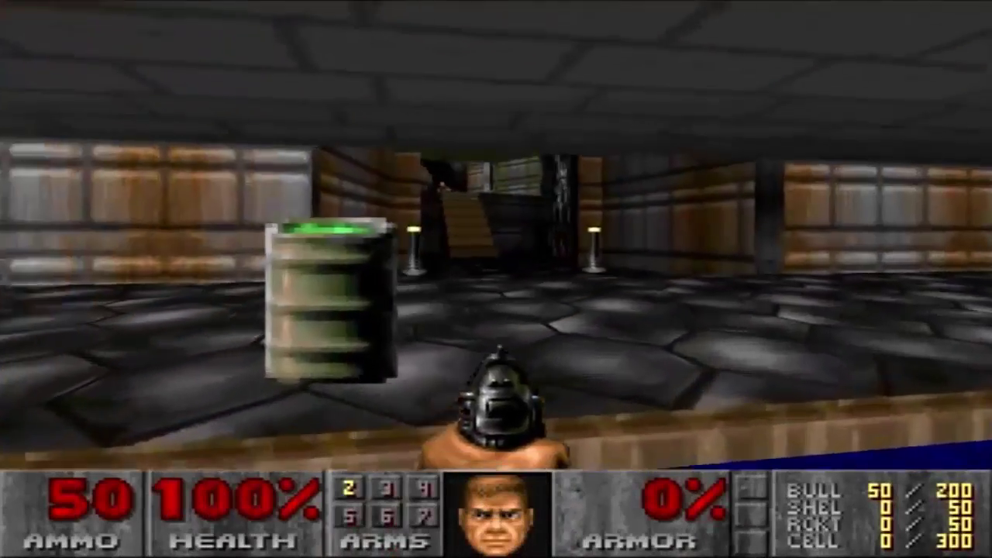
{"action": "key", "text": "ctrl"}
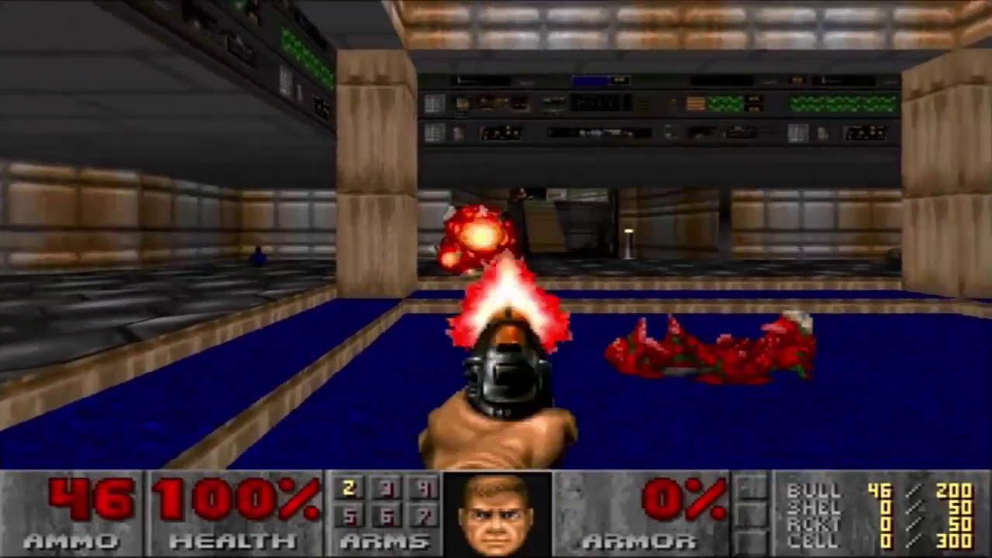
{"action": "key", "text": "ctrl"}
{"action": "key", "text": "Left"}
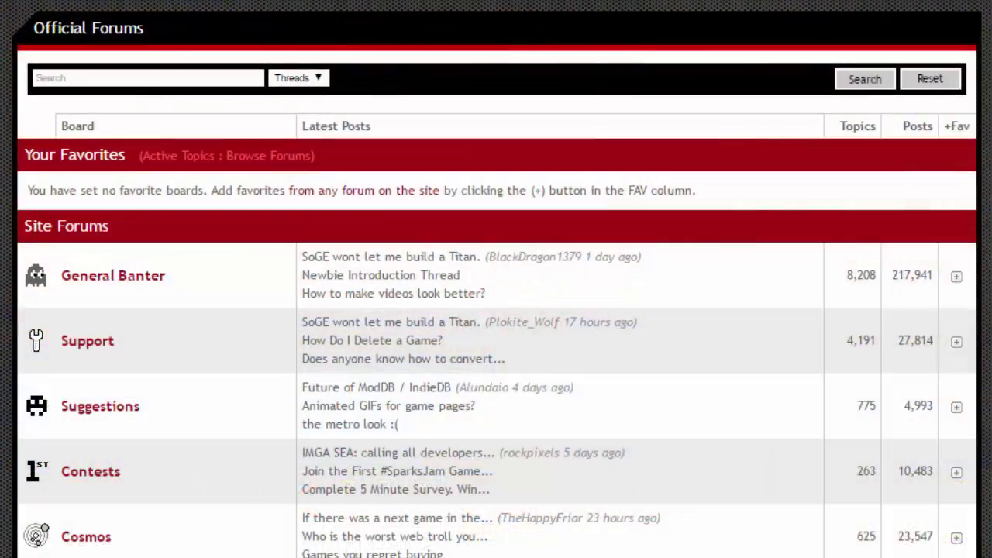
Look through the board list of the official ModDB forums.
{"action": "scroll", "coordinate": [496, 279], "scroll_direction": "down", "scroll_amount": 4}
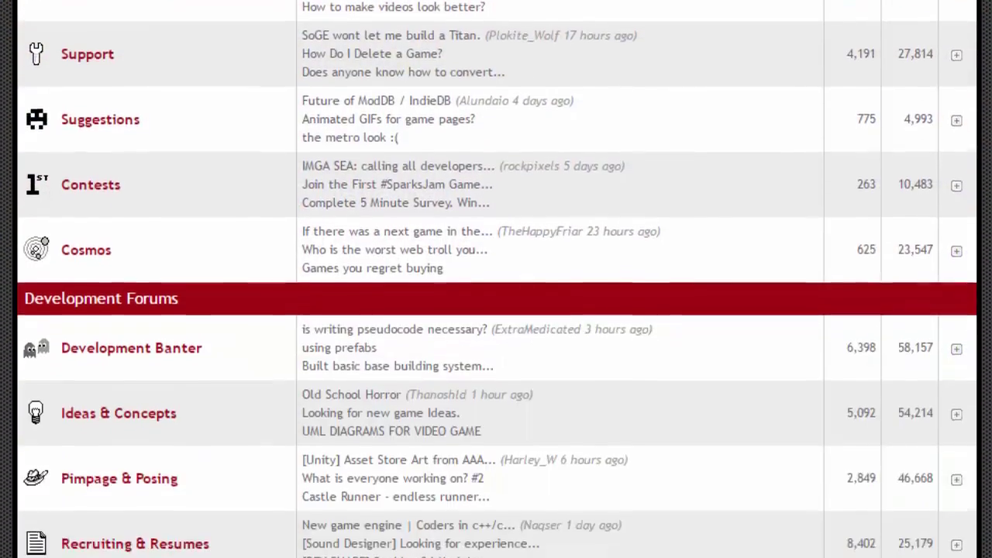
{"action": "scroll", "coordinate": [496, 279], "scroll_direction": "down", "scroll_amount": 10}
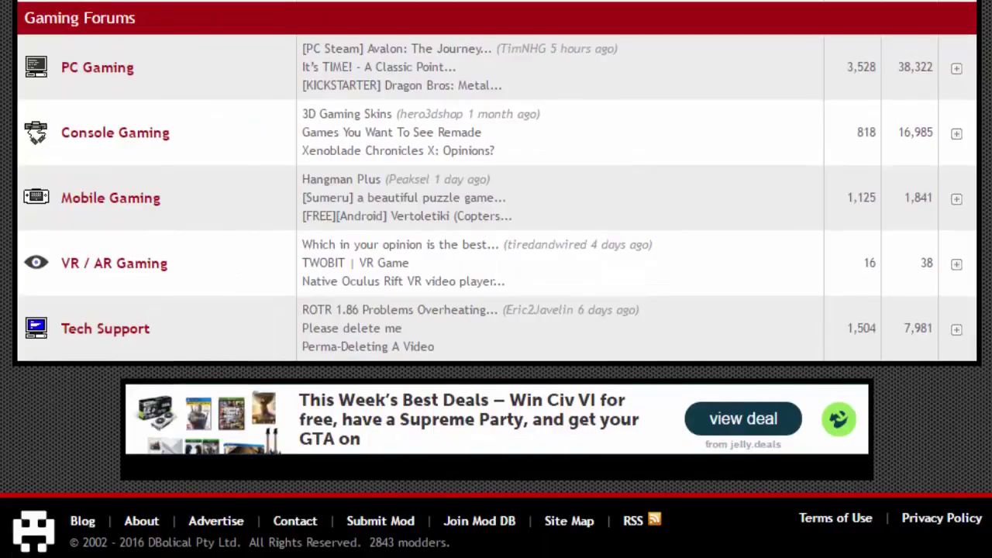
{"action": "scroll", "coordinate": [496, 279], "scroll_direction": "up", "scroll_amount": 12}
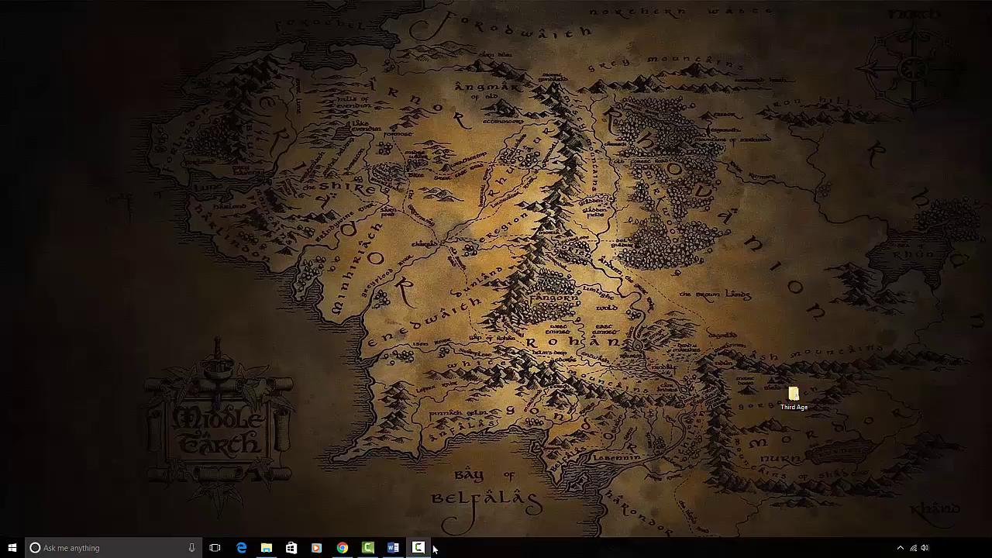
Switch to Chrome to view the Steam store page, highlight its address store.steampowered.com, and minimise the browser.
{"action": "left_click", "coordinate": [342, 548]}
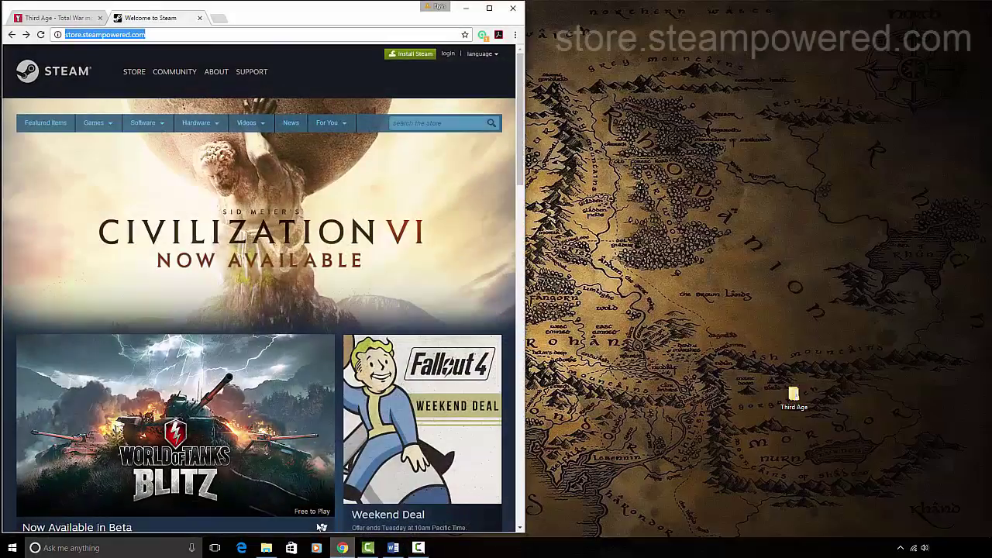
{"action": "left_click", "coordinate": [139, 34]}
{"action": "left_click_drag", "start_coordinate": [144, 35], "coordinate": [59, 34]}
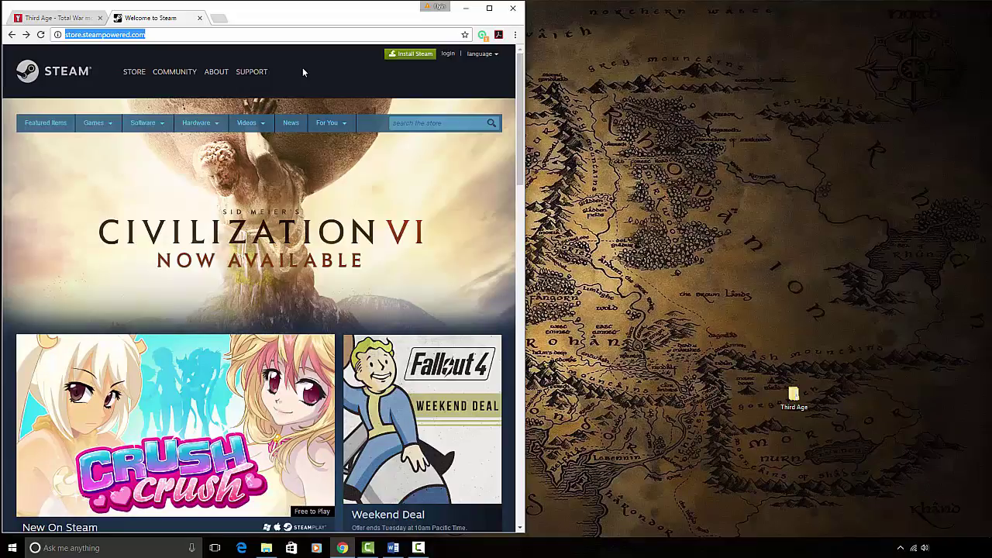
{"action": "left_click", "coordinate": [470, 9]}
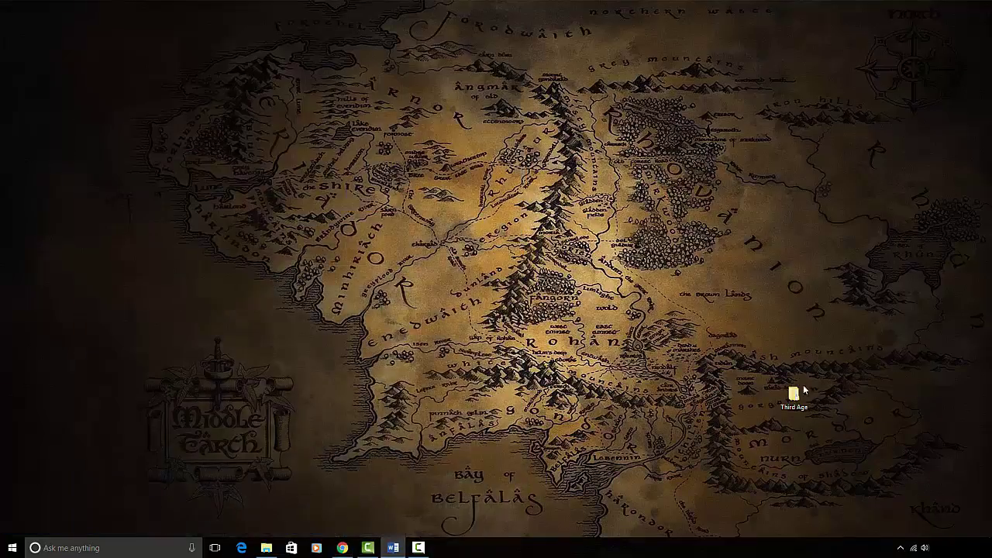
Switch to the Steam client and search its store for "total war".
{"action": "left_click", "coordinate": [899, 548]}
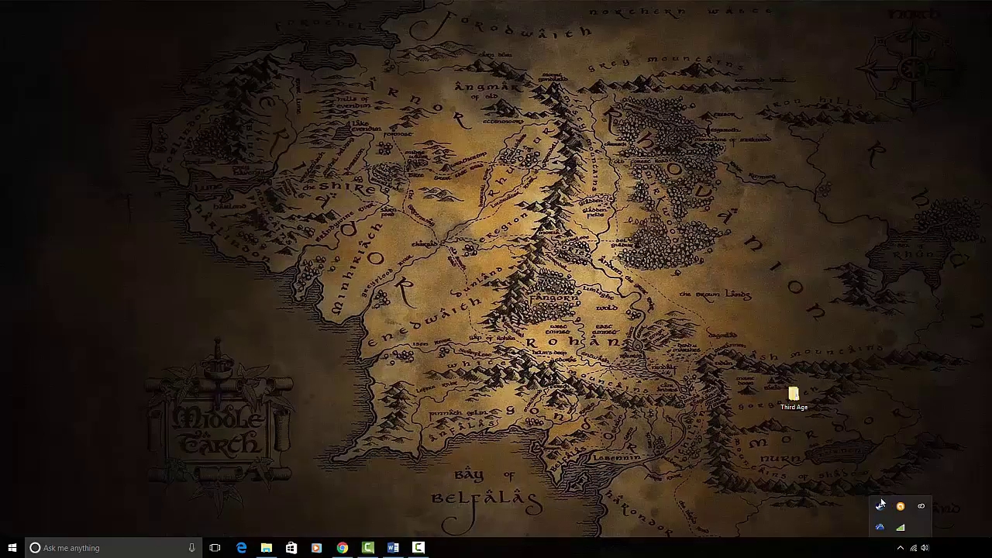
{"action": "left_click", "coordinate": [880, 506]}
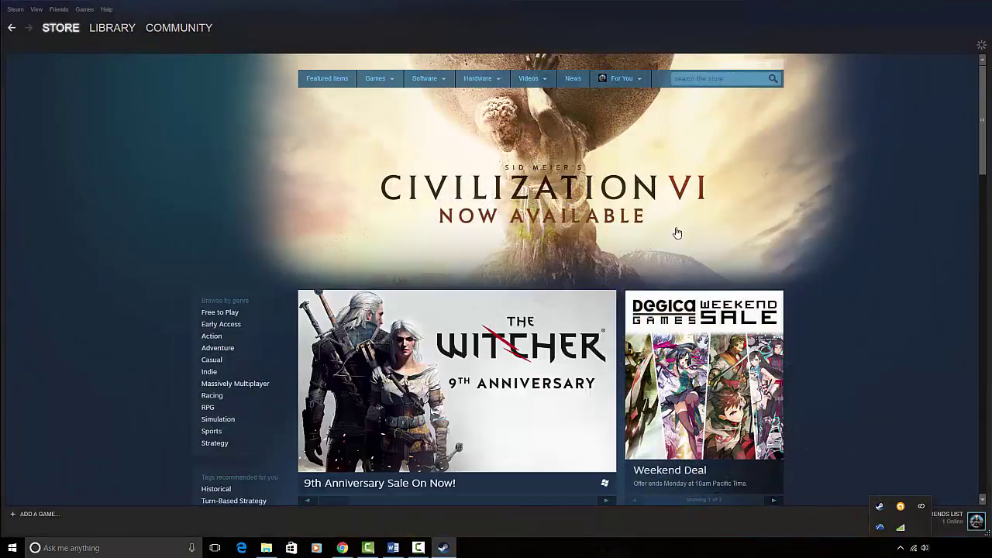
{"action": "mouse_move", "coordinate": [61, 28]}
{"action": "left_click", "coordinate": [701, 80]}
{"action": "type", "text": "tota"}
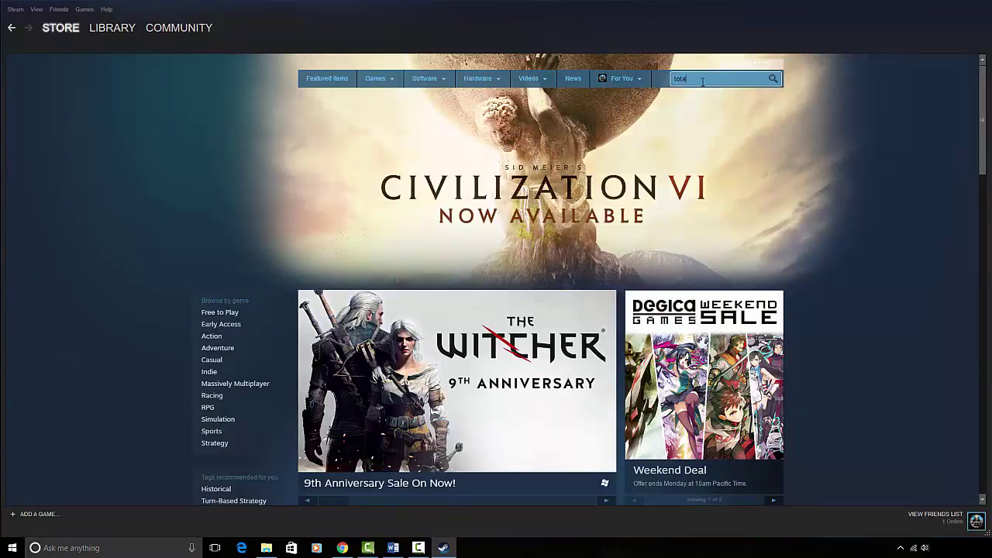
{"action": "type", "text": "l war"}
{"action": "key", "text": "Return"}
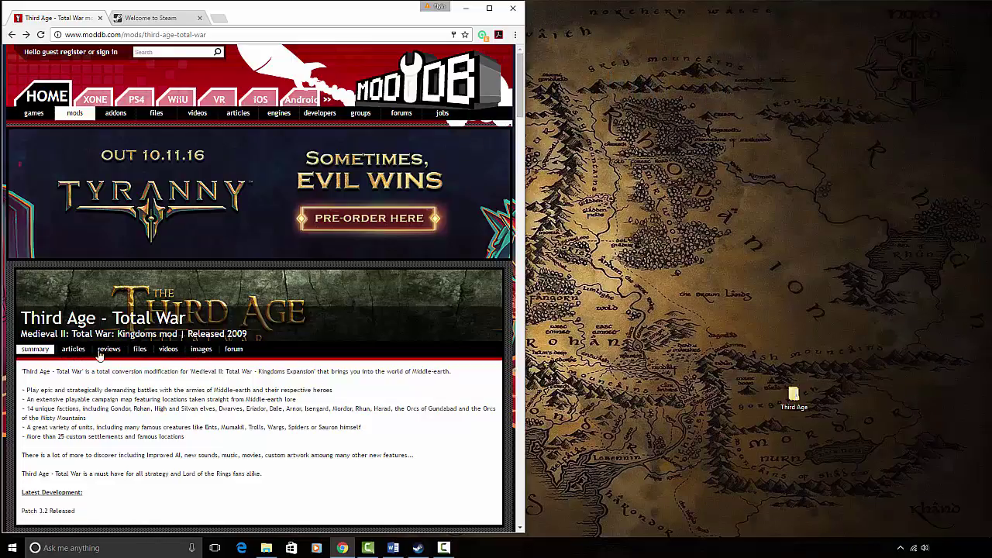
Review the download links on the Third Age - Total War mod page and highlight the TATW 3.1 Patch note.
{"action": "scroll", "coordinate": [282, 370], "scroll_direction": "down", "scroll_amount": 7}
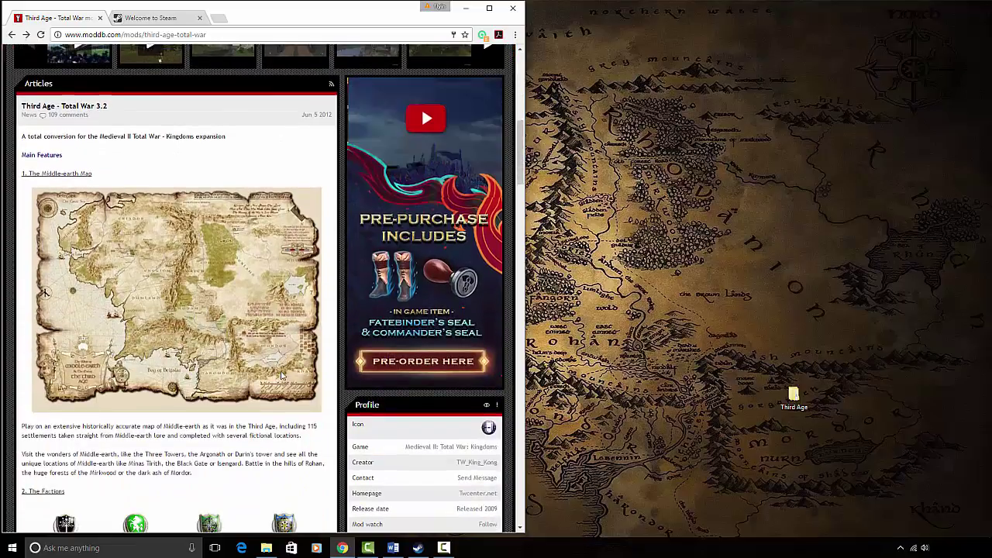
{"action": "scroll", "coordinate": [282, 375], "scroll_direction": "down", "scroll_amount": 15}
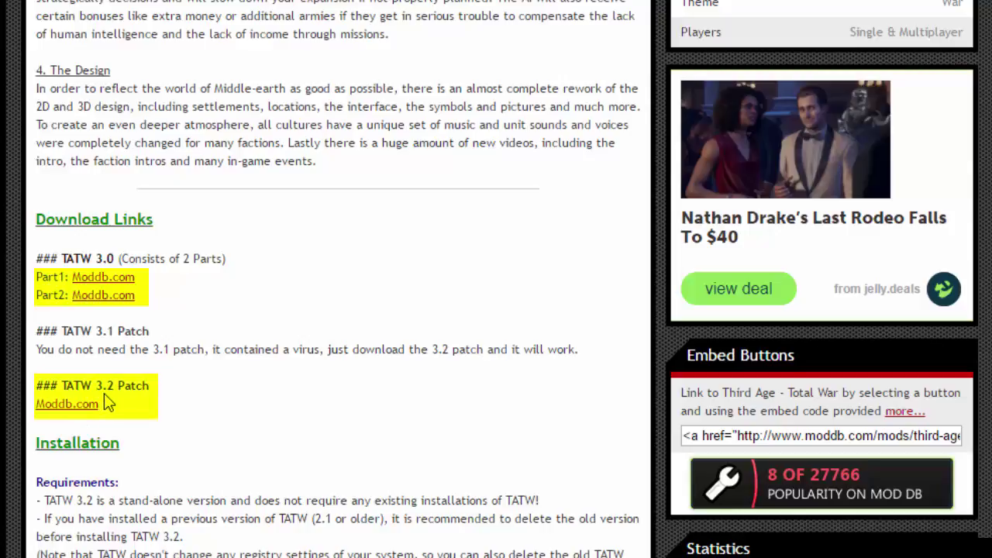
{"action": "left_click_drag", "start_coordinate": [38, 335], "coordinate": [583, 354]}
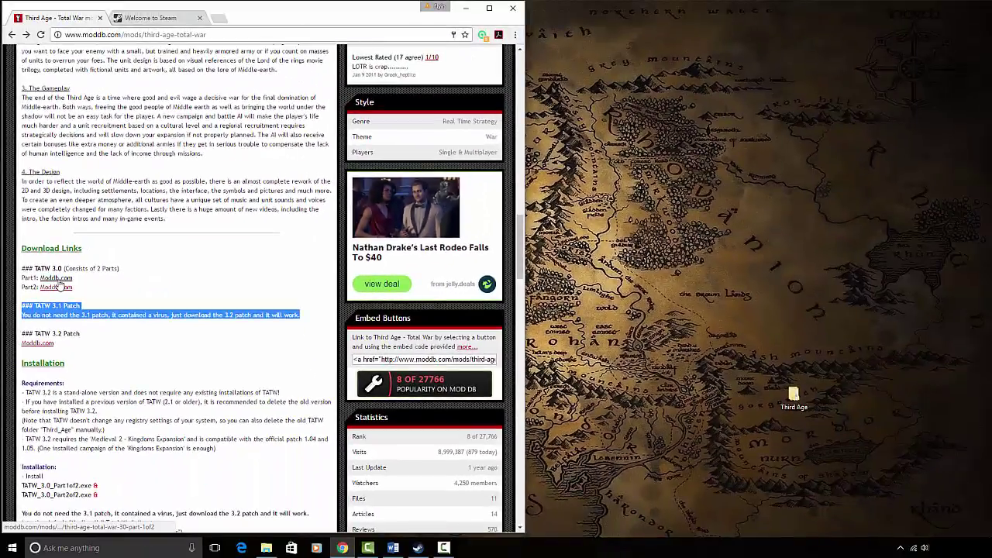
Start downloading TATW_3.0_Part1of2.exe from the TATW 3.0 Part1 link and cancel the download.
{"action": "left_click", "coordinate": [57, 279]}
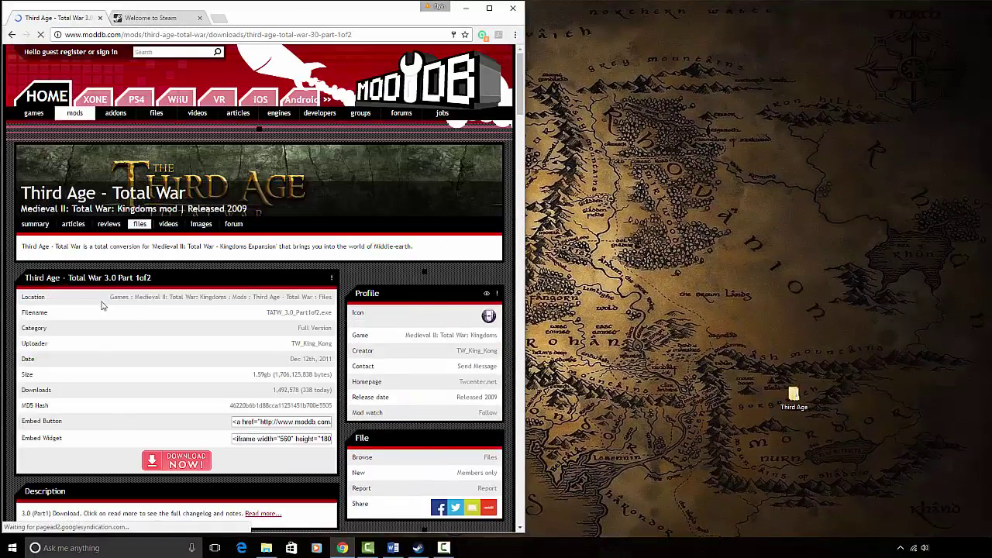
{"action": "scroll", "coordinate": [136, 333], "scroll_direction": "down", "scroll_amount": 3}
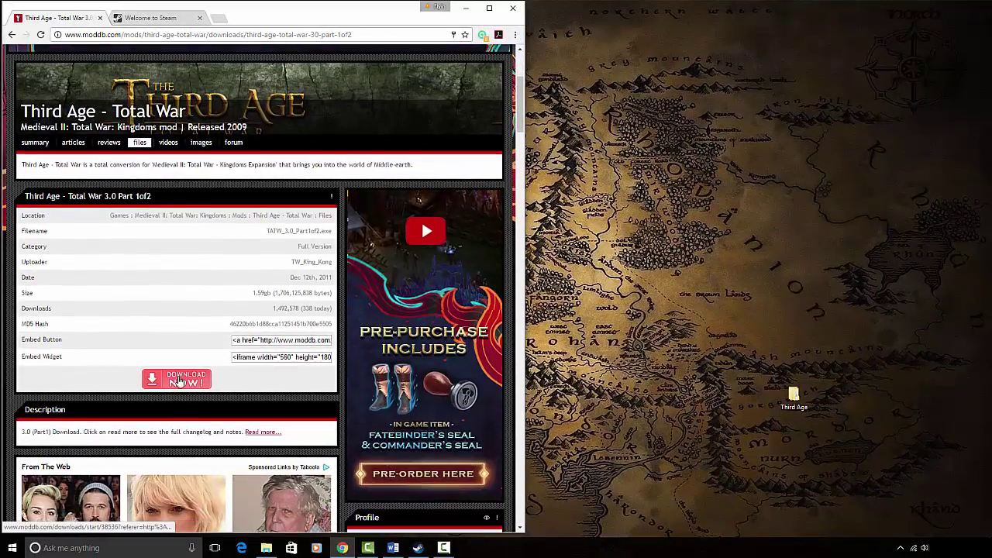
{"action": "left_click", "coordinate": [179, 381]}
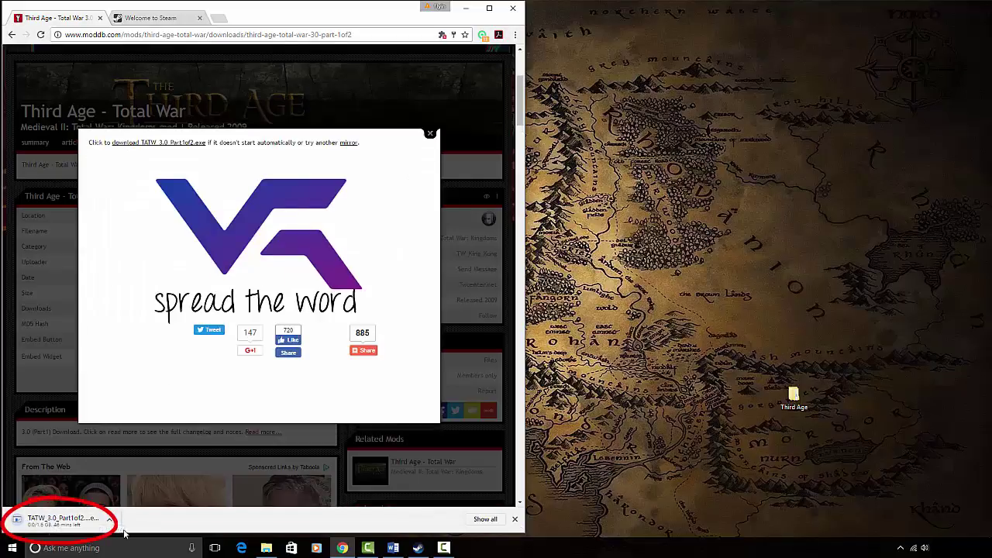
{"action": "left_click", "coordinate": [110, 520]}
{"action": "left_click", "coordinate": [125, 503]}
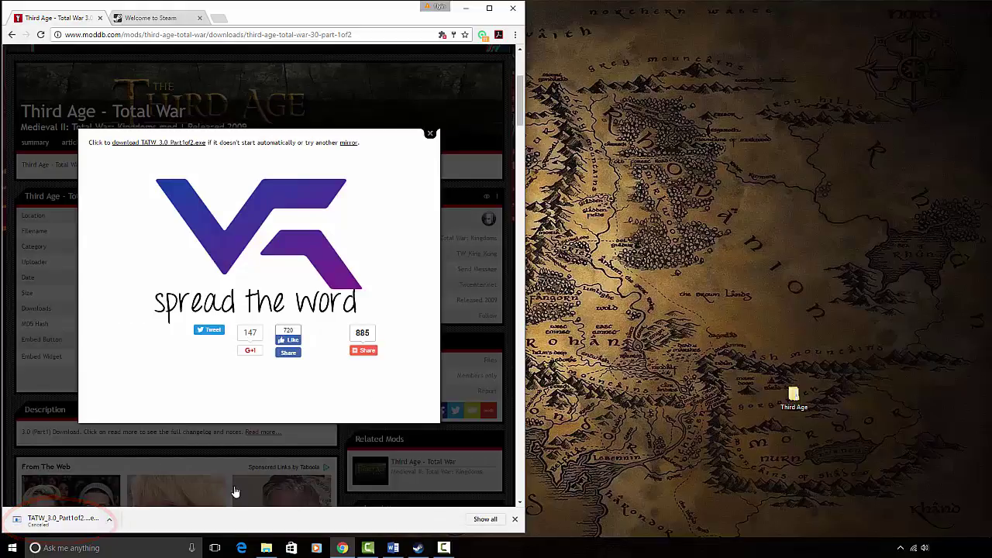
Switch to File Explorer and launch the TATW_3.0_Part1of2 installer from the Downloads folder.
{"action": "left_click", "coordinate": [266, 548]}
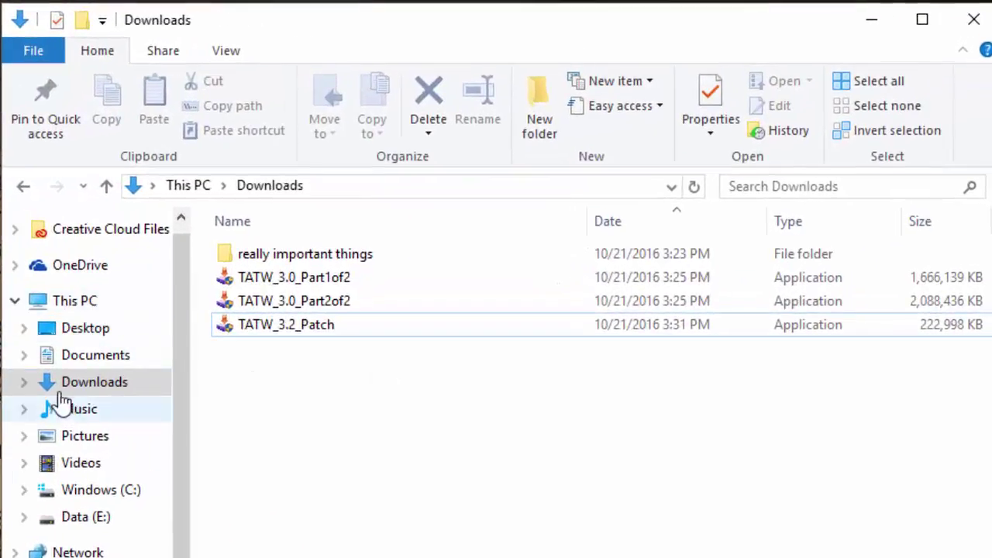
{"action": "left_click", "coordinate": [314, 330]}
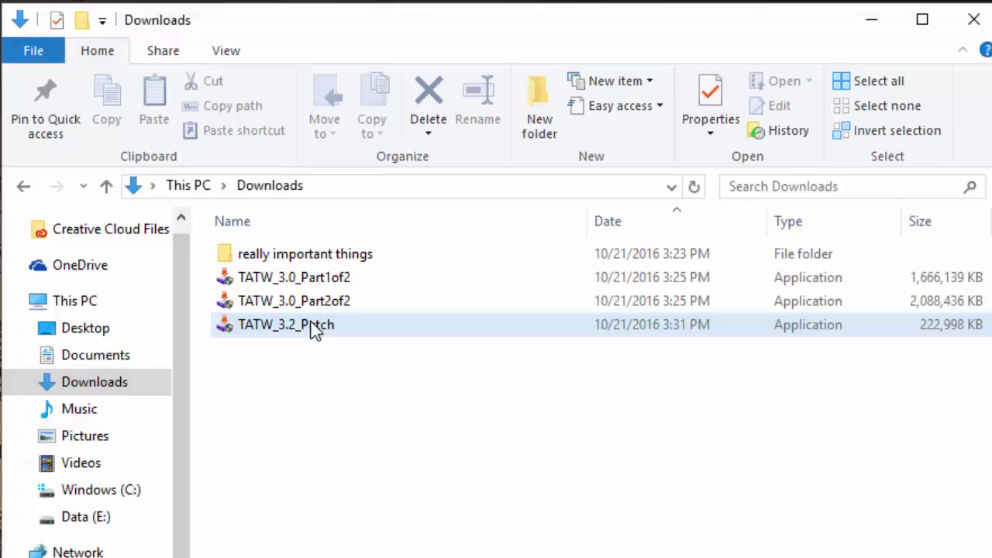
{"action": "left_click", "coordinate": [344, 302]}
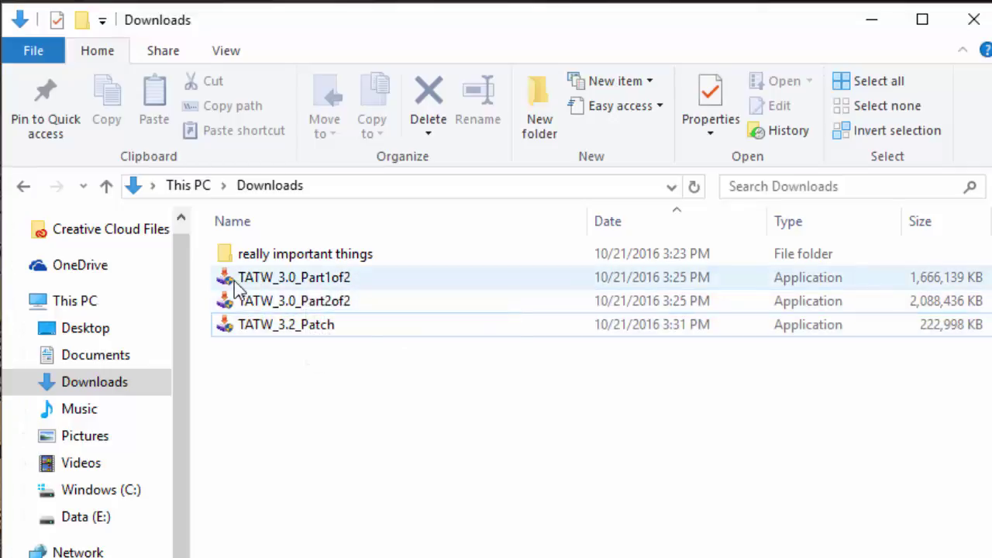
{"action": "mouse_move", "coordinate": [284, 291]}
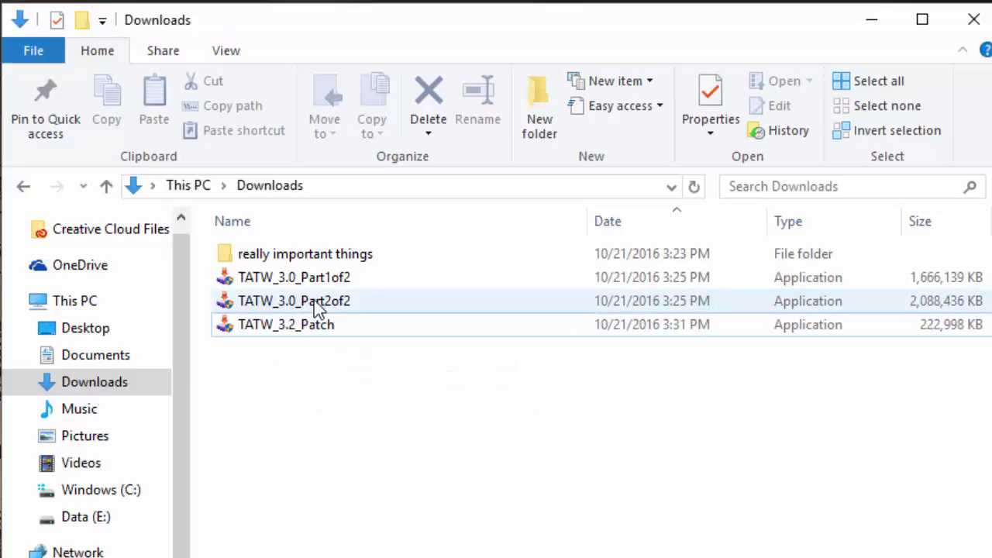
{"action": "left_click", "coordinate": [330, 279]}
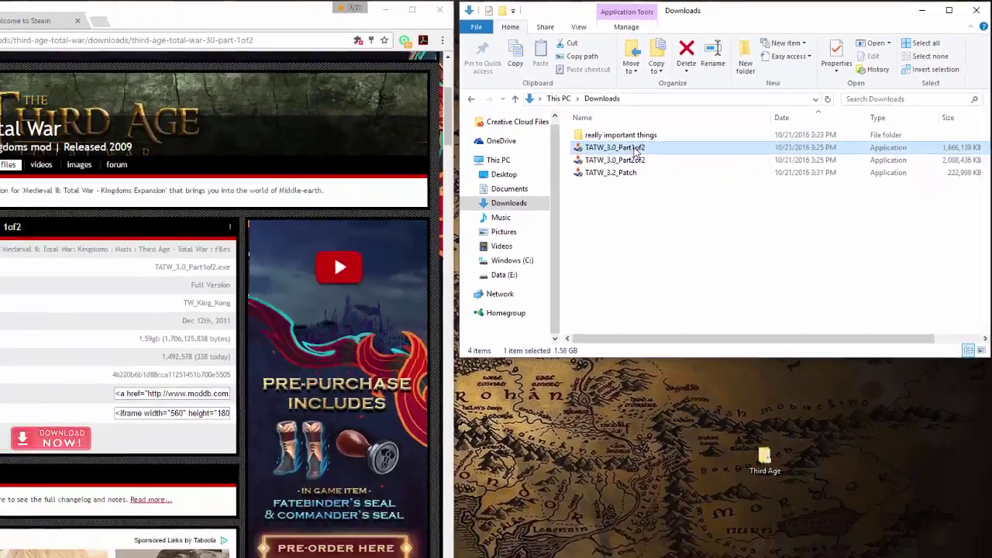
{"action": "double_click", "coordinate": [635, 153]}
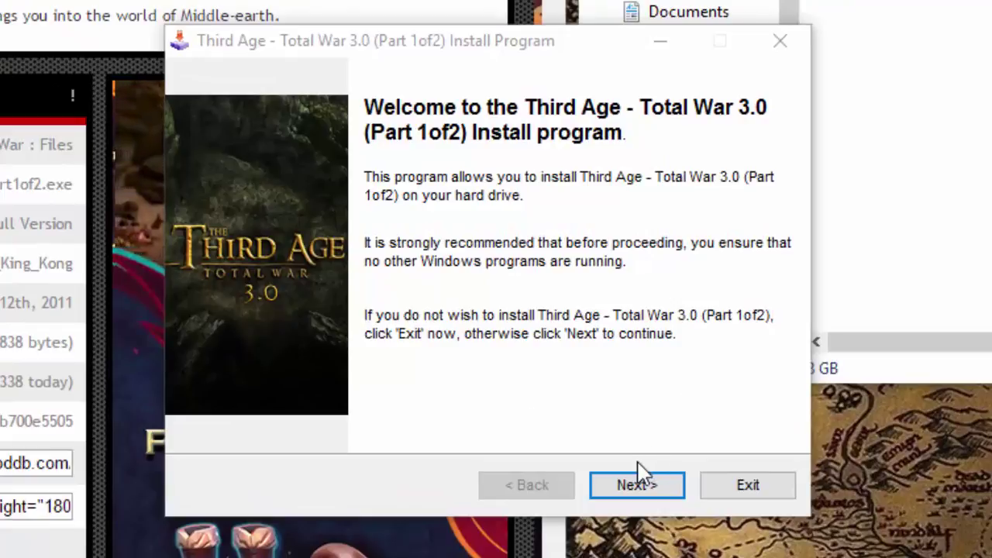
Proceed through the installer's welcome and information pages and agree to the license terms.
{"action": "left_click", "coordinate": [641, 496]}
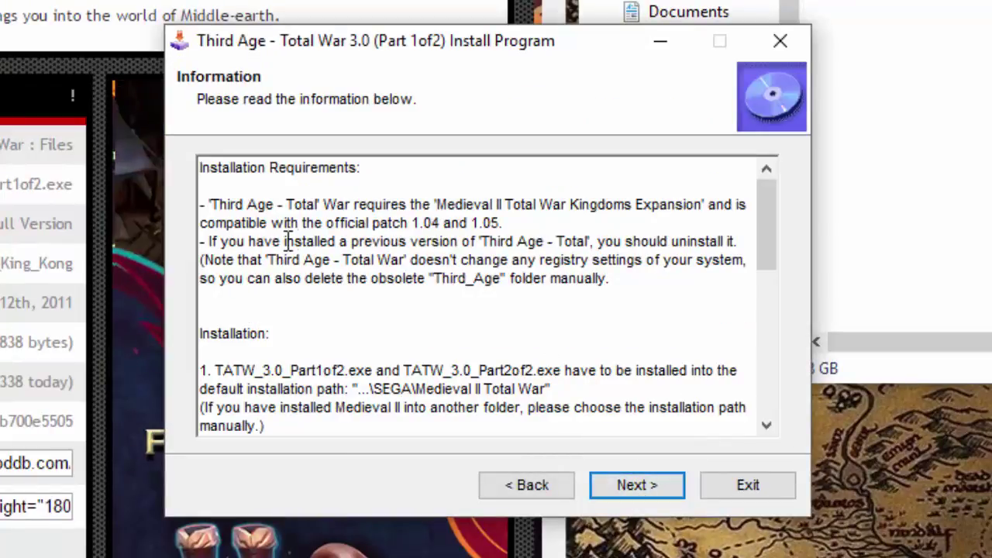
{"action": "left_click", "coordinate": [655, 482]}
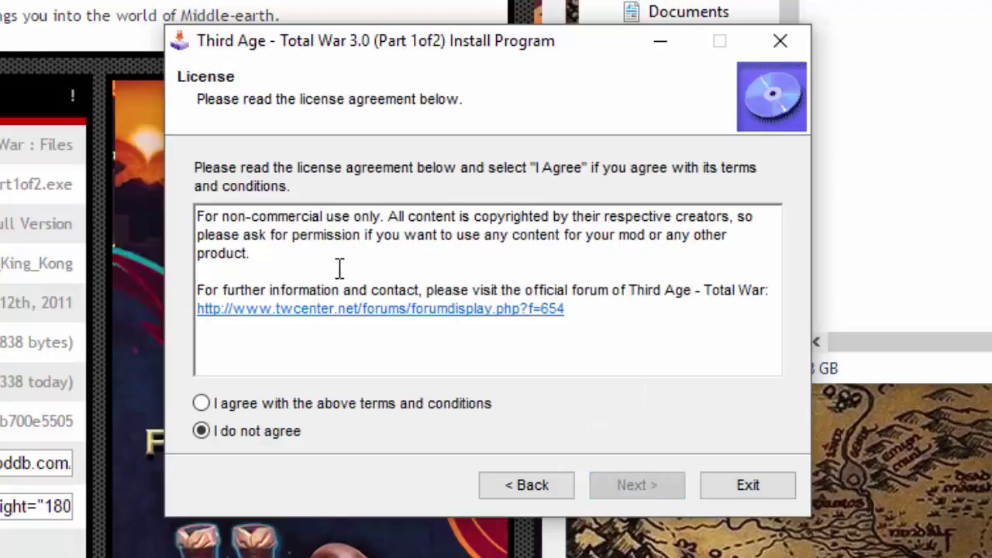
{"action": "left_click", "coordinate": [218, 406]}
{"action": "left_click", "coordinate": [657, 492]}
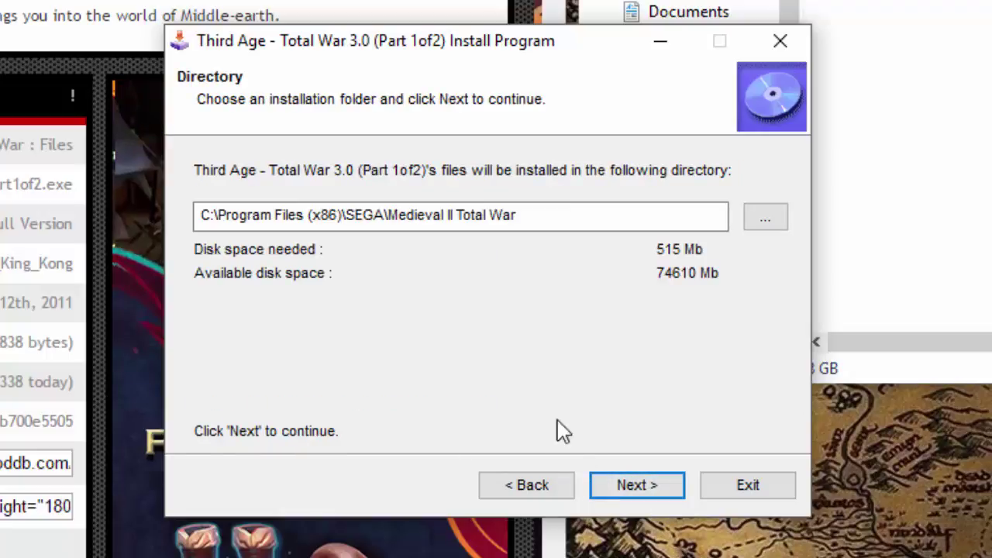
Set the installation directory to the Third Age folder on the Desktop and proceed to the installation confirmation.
{"action": "left_click", "coordinate": [206, 221]}
{"action": "left_click_drag", "start_coordinate": [204, 220], "coordinate": [554, 222]}
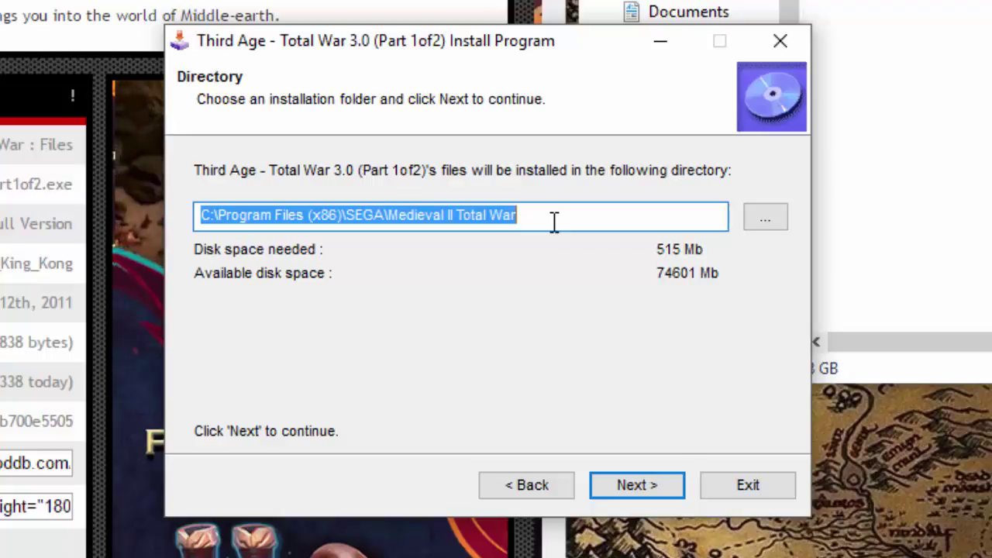
{"action": "left_click", "coordinate": [766, 220]}
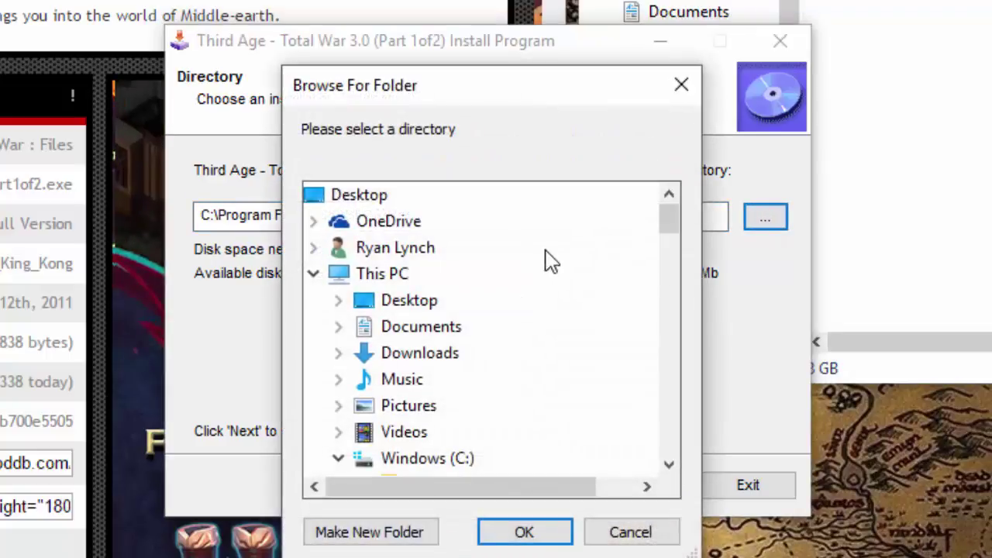
{"action": "double_click", "coordinate": [421, 302]}
{"action": "left_click", "coordinate": [668, 464]}
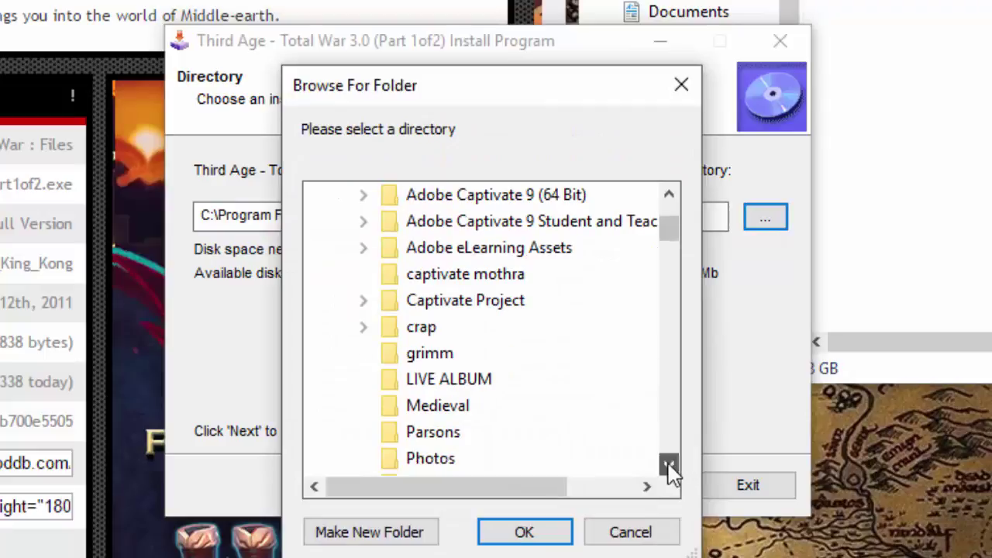
{"action": "left_click", "coordinate": [669, 464]}
{"action": "left_click", "coordinate": [668, 464]}
{"action": "left_click", "coordinate": [668, 464]}
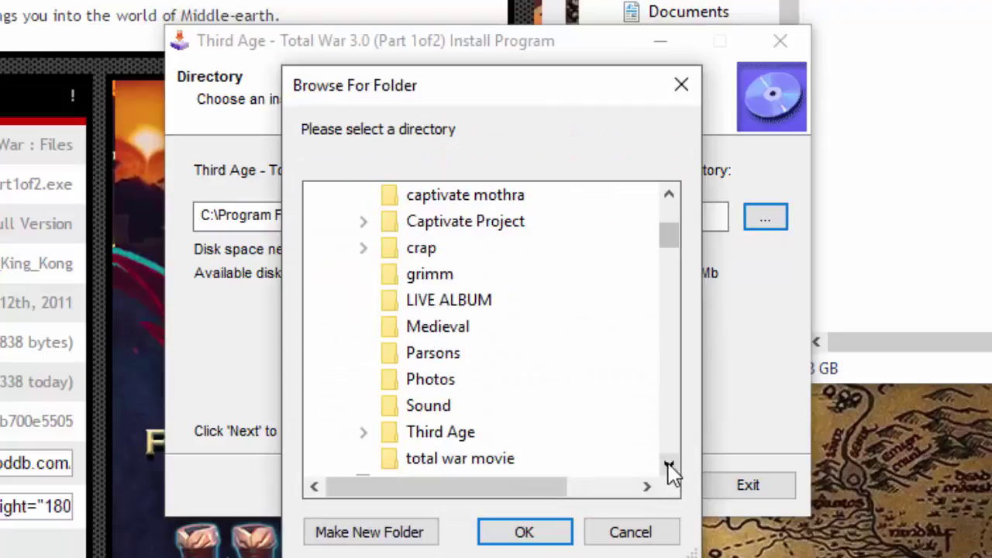
{"action": "left_click", "coordinate": [488, 439]}
{"action": "left_click", "coordinate": [524, 533]}
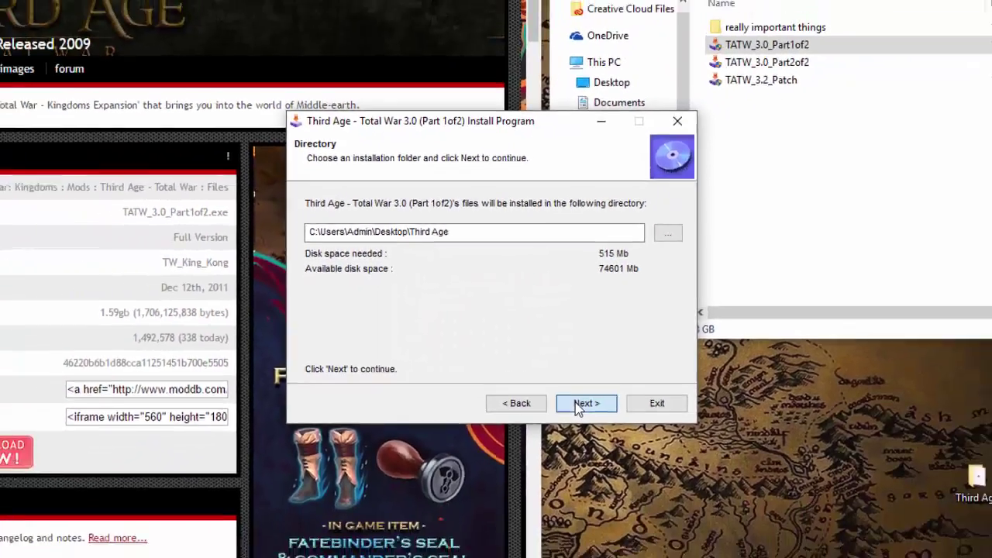
{"action": "left_click", "coordinate": [613, 471]}
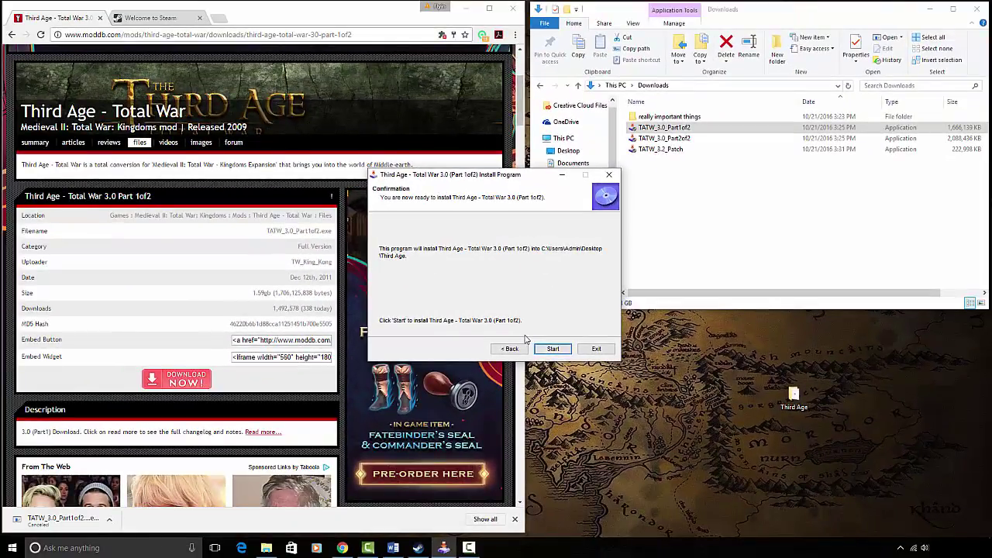
Start installing Third Age - Total War 3.0 Part 1 into the desktop's Third Age folder, then cancel and exit the installer.
{"action": "left_click", "coordinate": [553, 348]}
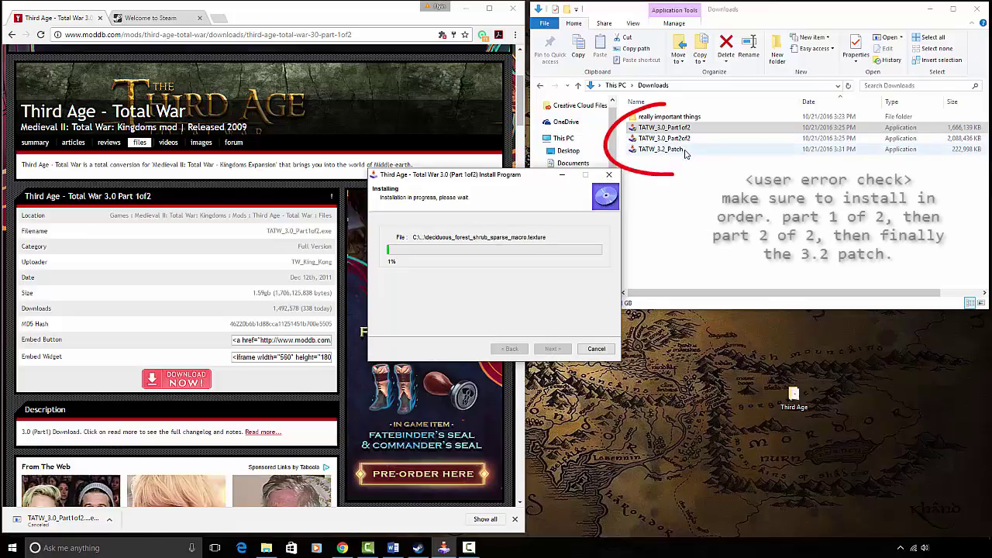
{"action": "left_click", "coordinate": [597, 350]}
{"action": "left_click", "coordinate": [540, 320]}
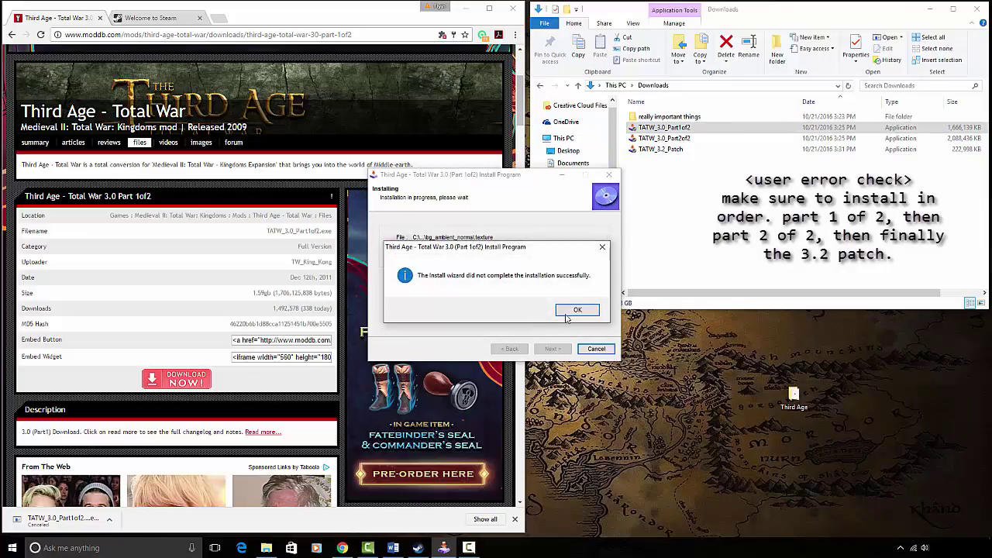
{"action": "left_click", "coordinate": [570, 317]}
{"action": "left_click", "coordinate": [596, 349]}
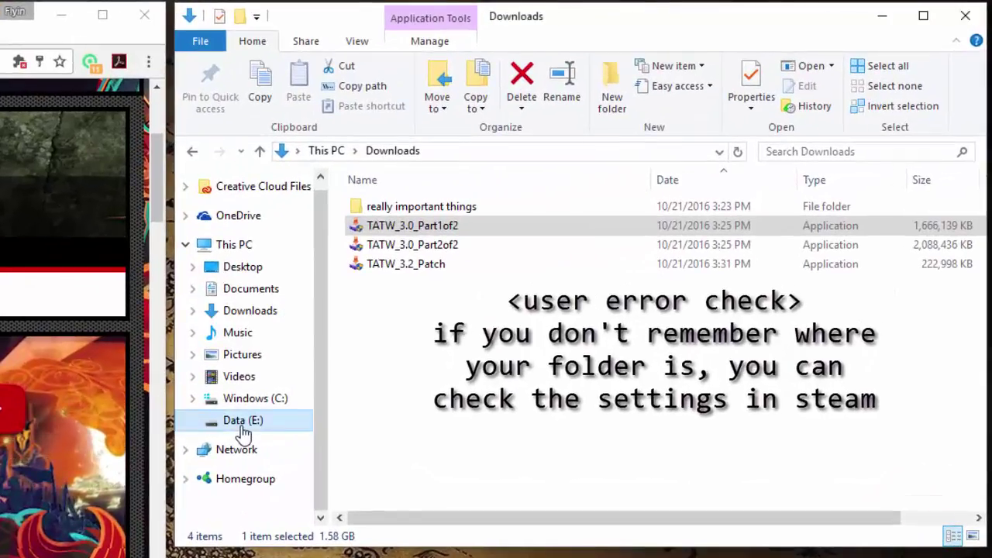
In File Explorer, open the mods folder under SteamLibrary\steamapps\common\Medieval II Total War on the Data (E:) drive.
{"action": "left_click", "coordinate": [243, 425]}
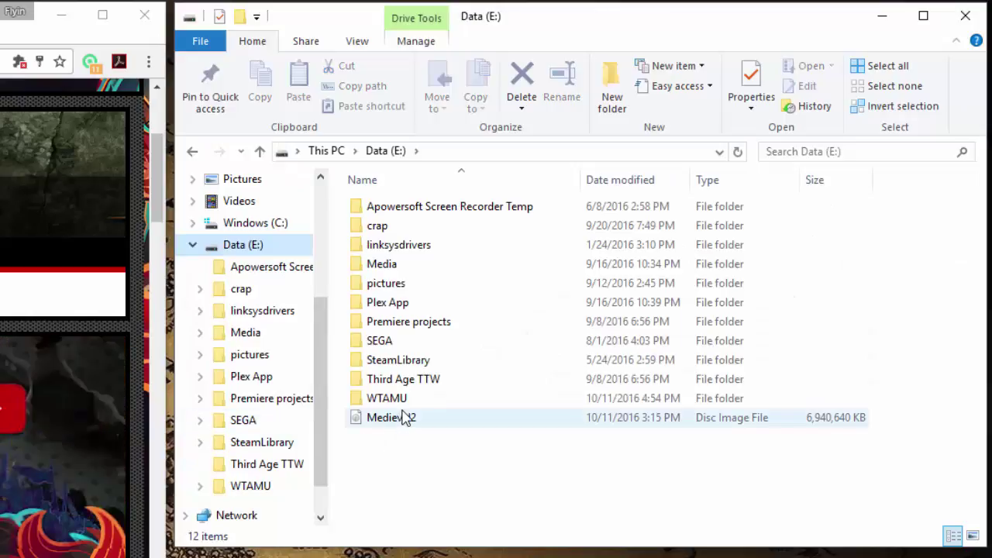
{"action": "double_click", "coordinate": [399, 361]}
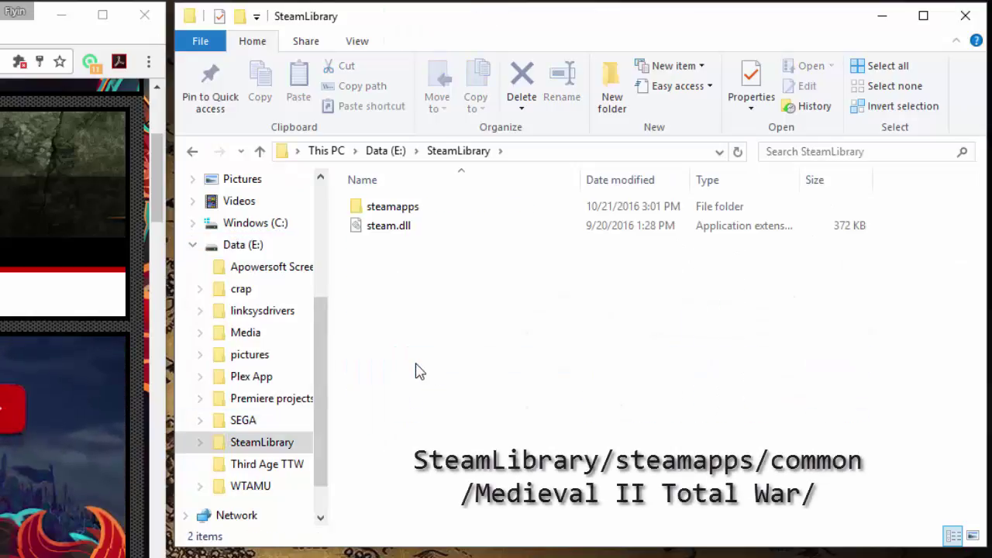
{"action": "double_click", "coordinate": [394, 207]}
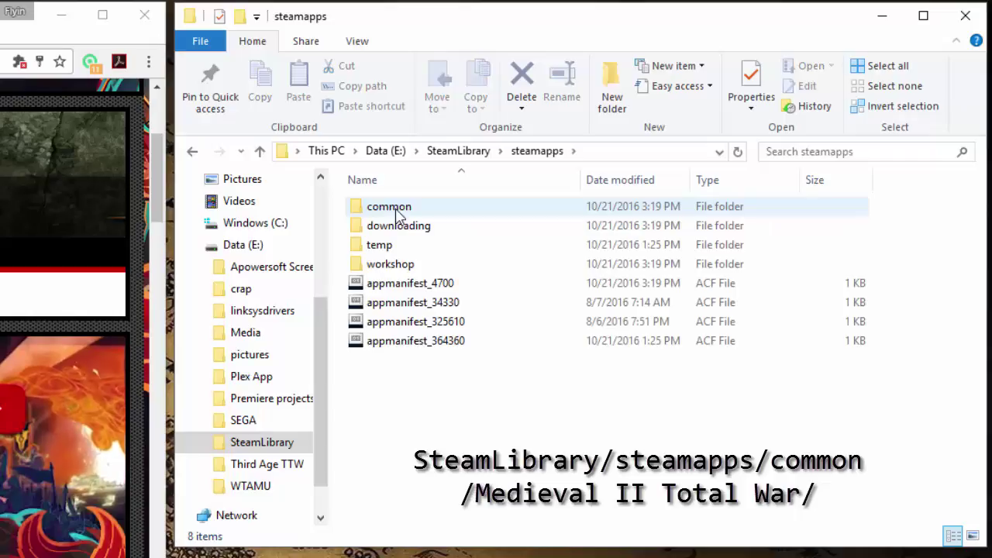
{"action": "double_click", "coordinate": [393, 208]}
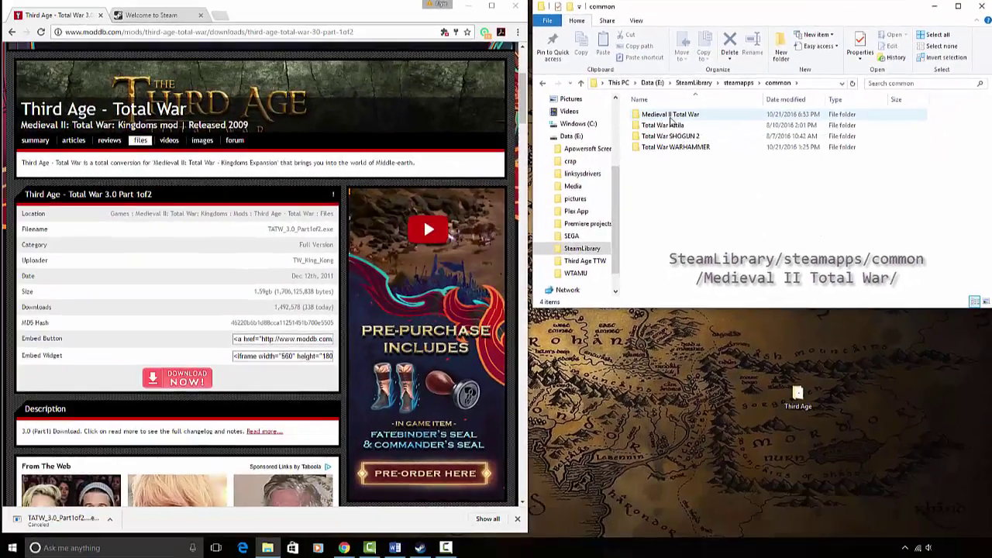
{"action": "double_click", "coordinate": [670, 115]}
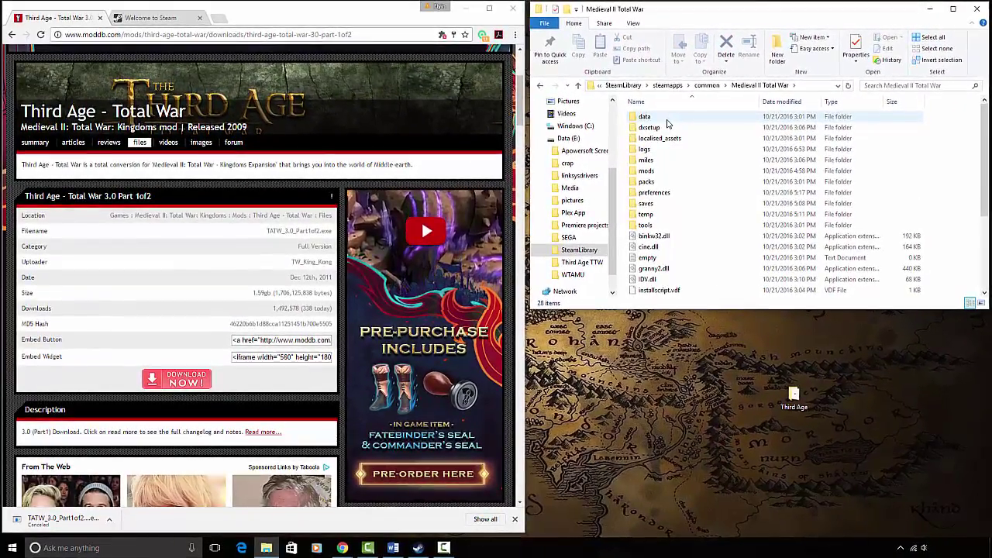
{"action": "double_click", "coordinate": [660, 171]}
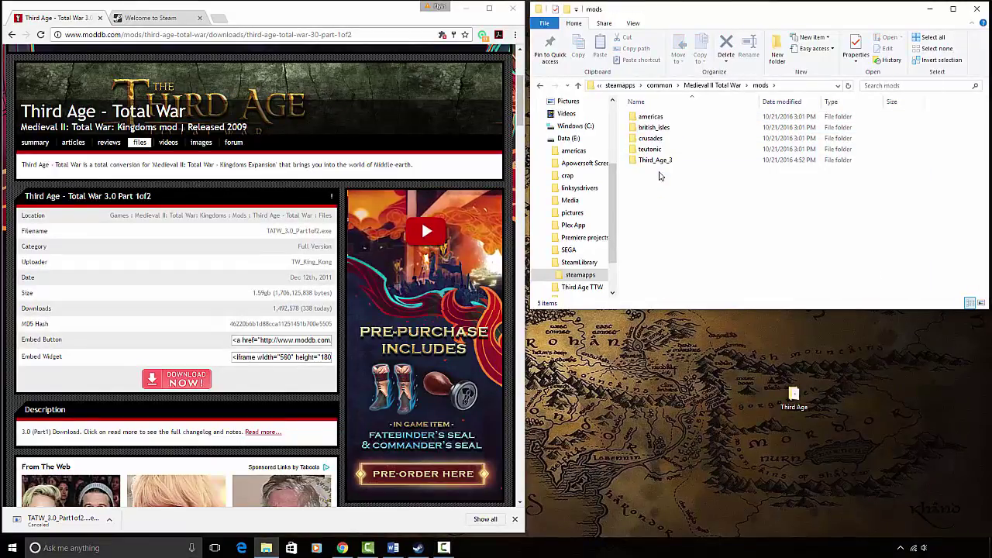
Try to copy Third_Age_3 from the desktop's Third Age\mods folder into the game's mods folder, and close the Third Age window.
{"action": "double_click", "coordinate": [799, 397]}
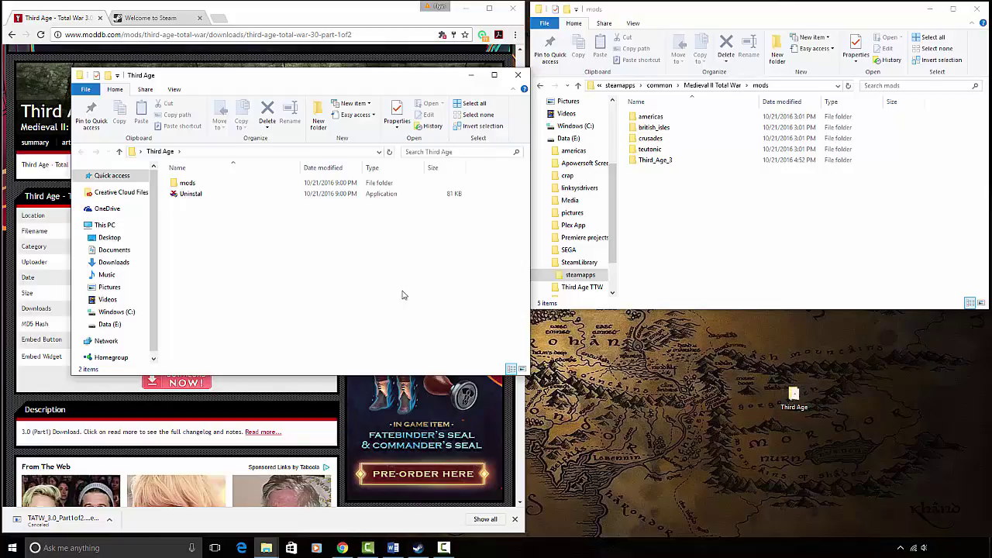
{"action": "double_click", "coordinate": [189, 184]}
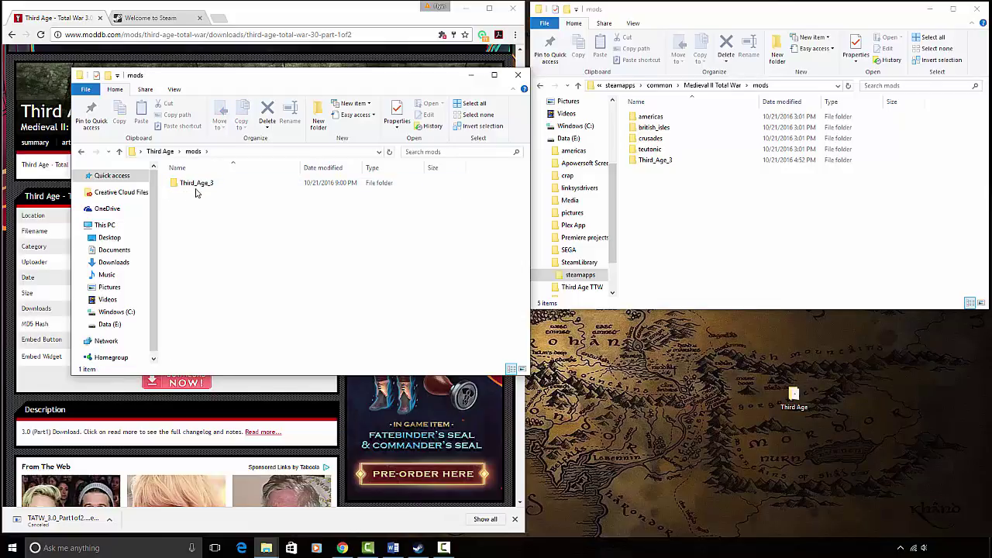
{"action": "left_click_drag", "start_coordinate": [196, 186], "coordinate": [764, 256]}
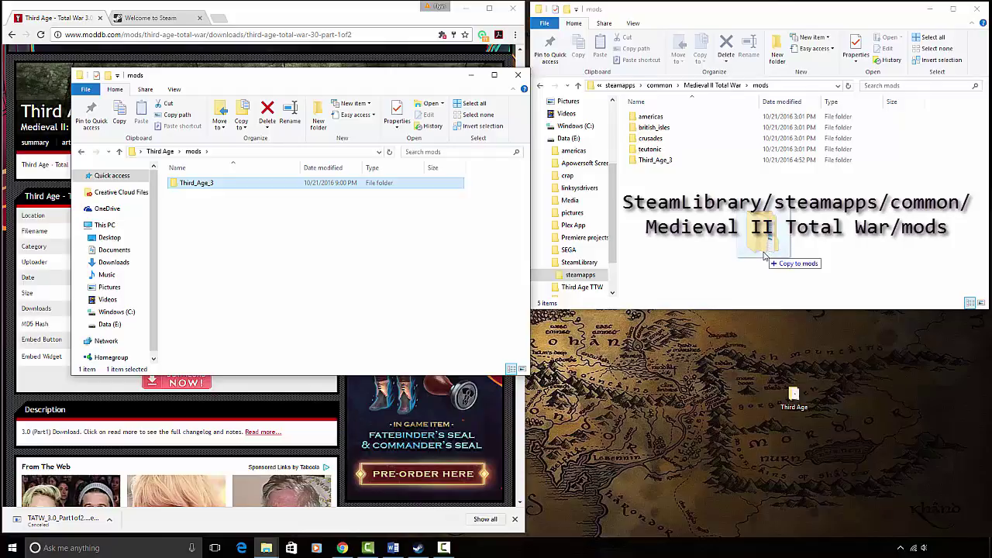
{"action": "left_click_drag", "start_coordinate": [764, 256], "coordinate": [266, 240]}
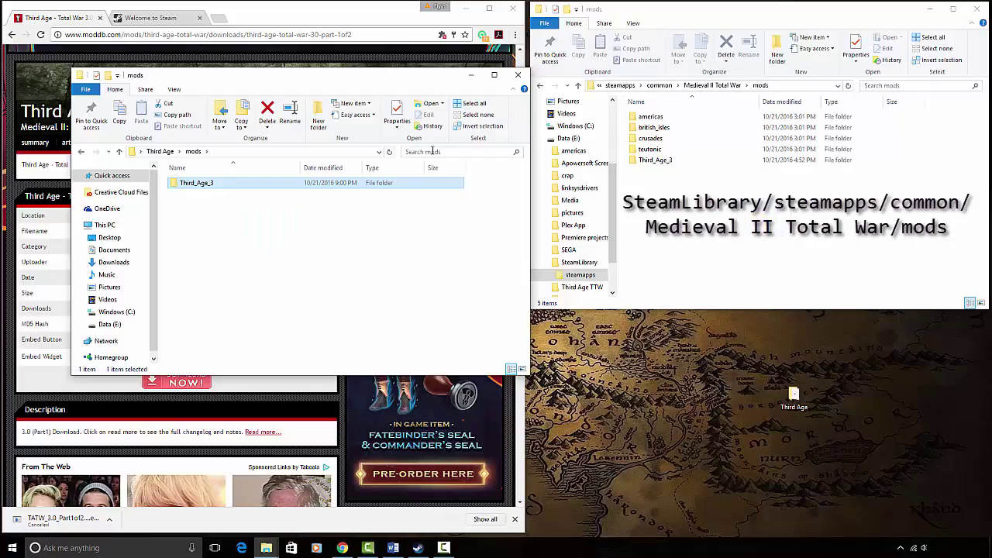
{"action": "left_click", "coordinate": [518, 75]}
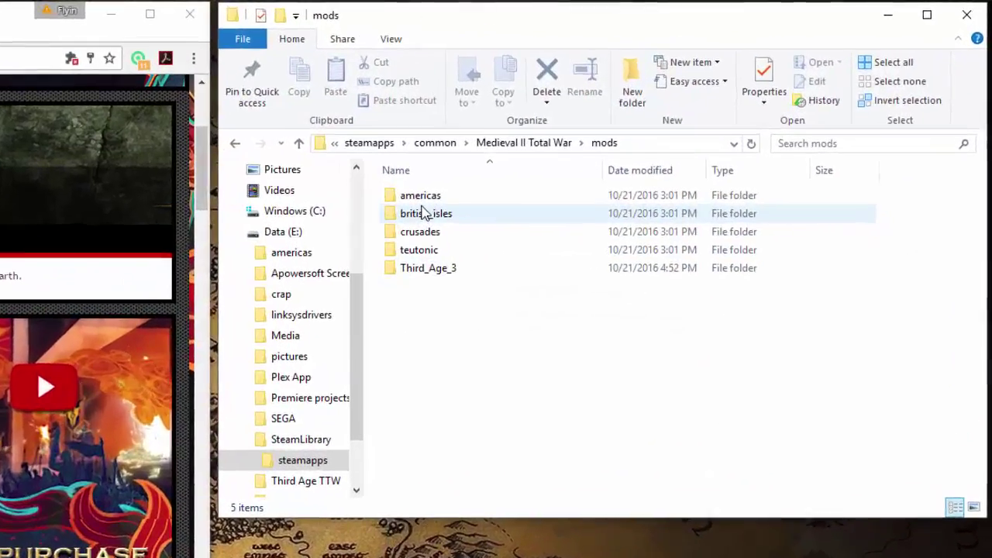
Rename the americas folder in the game's mods folder to americas_1.
{"action": "left_click", "coordinate": [555, 154]}
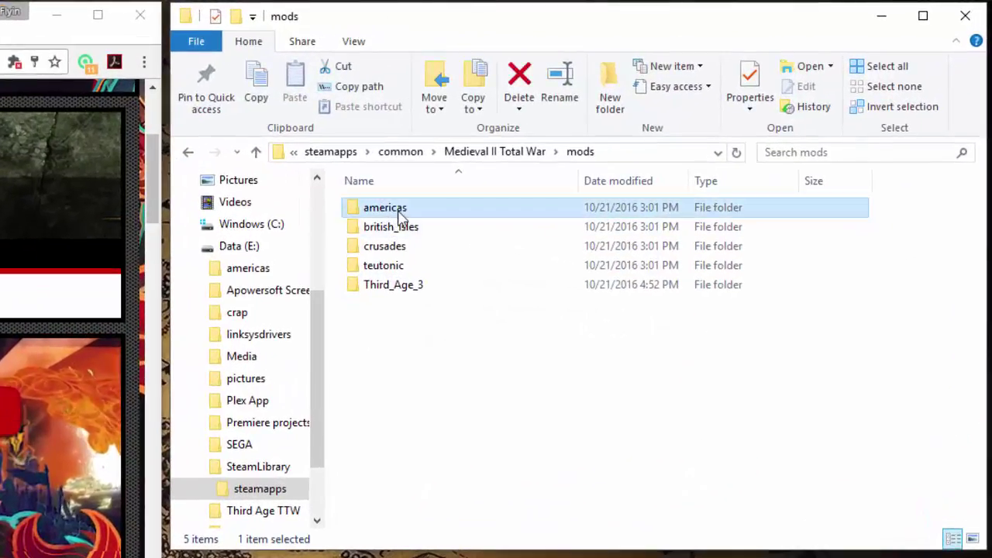
{"action": "left_click", "coordinate": [404, 211]}
{"action": "left_click", "coordinate": [414, 207]}
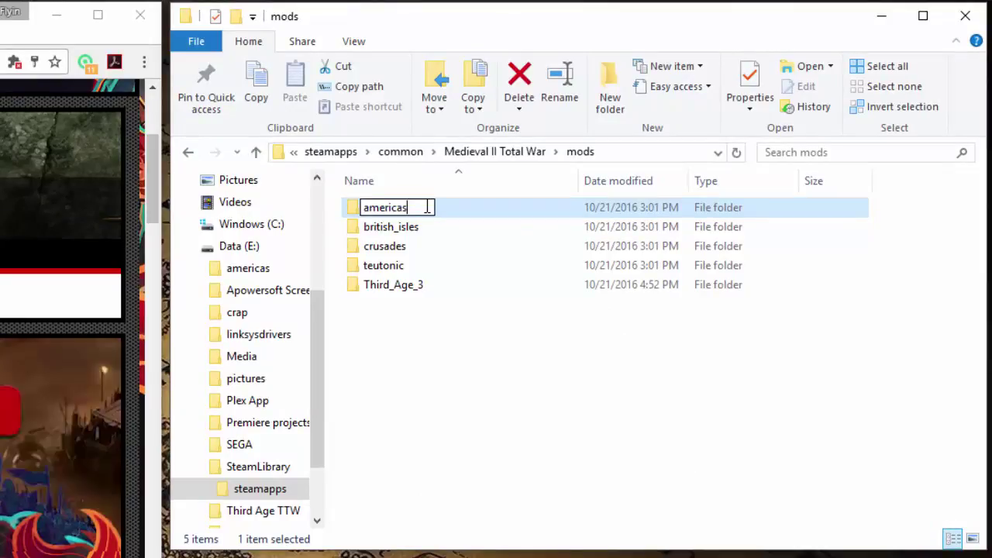
{"action": "type", "text": "_1"}
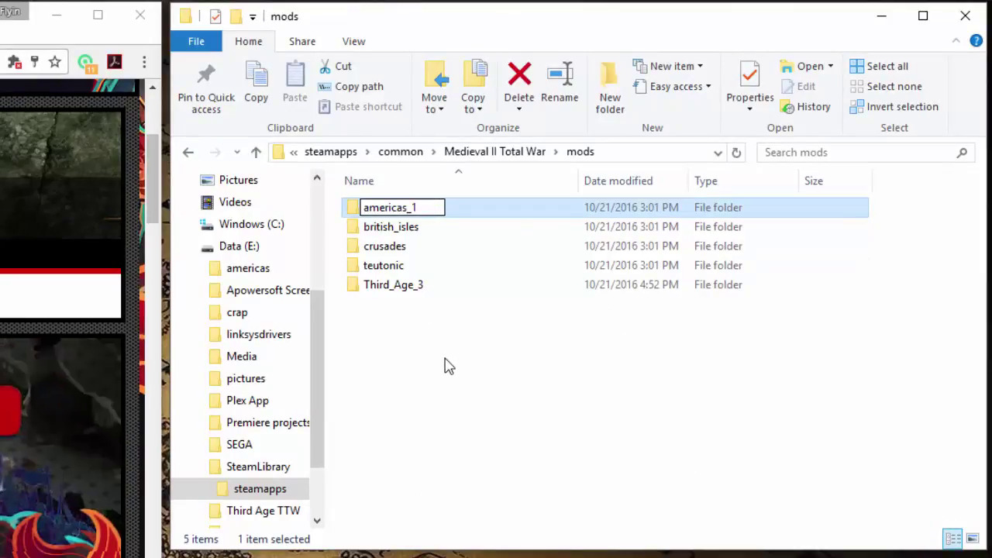
{"action": "left_click", "coordinate": [443, 365]}
Rename the Third_Age_3 folder in the game's mods folder to americas in lowercase.
{"action": "left_click", "coordinate": [418, 287]}
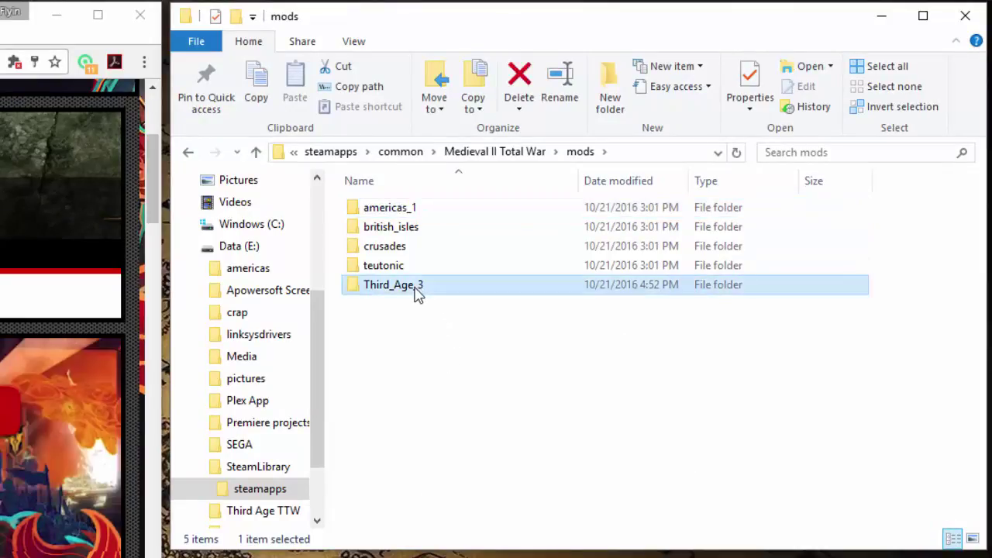
{"action": "left_click", "coordinate": [417, 289]}
{"action": "left_click", "coordinate": [416, 287]}
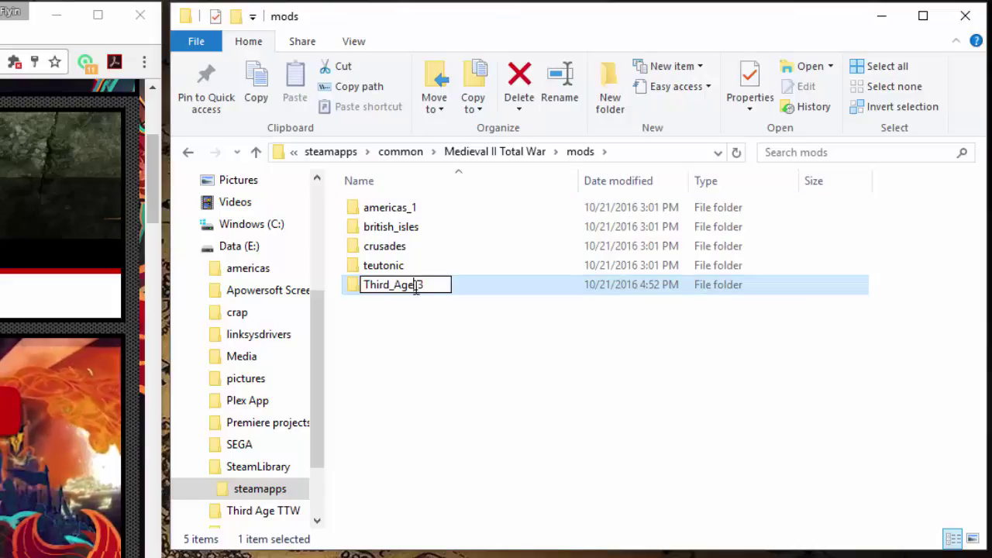
{"action": "left_click_drag", "start_coordinate": [428, 287], "coordinate": [334, 272]}
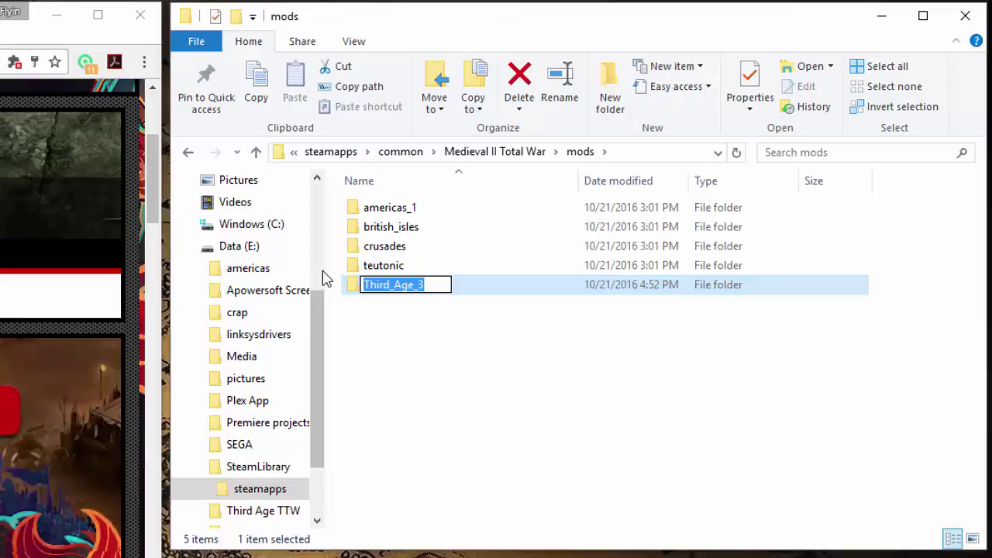
{"action": "type", "text": "Ame"}
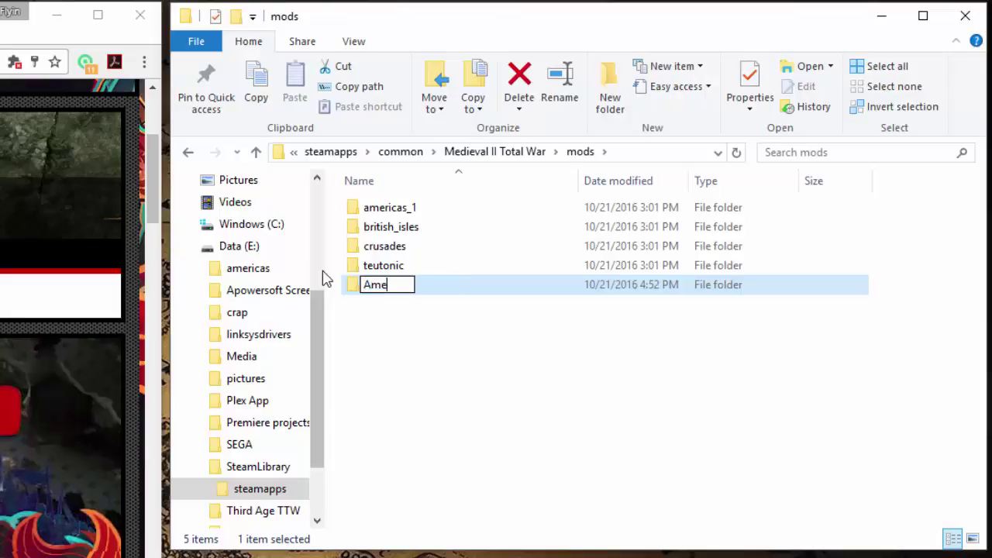
{"action": "type", "text": "ricas"}
{"action": "key", "text": "Left"}
{"action": "key", "text": "Left"}
{"action": "key", "text": "Left"}
{"action": "key", "text": "Left"}
{"action": "key", "text": "Left"}
{"action": "key", "text": "Left"}
{"action": "key", "text": "Left"}
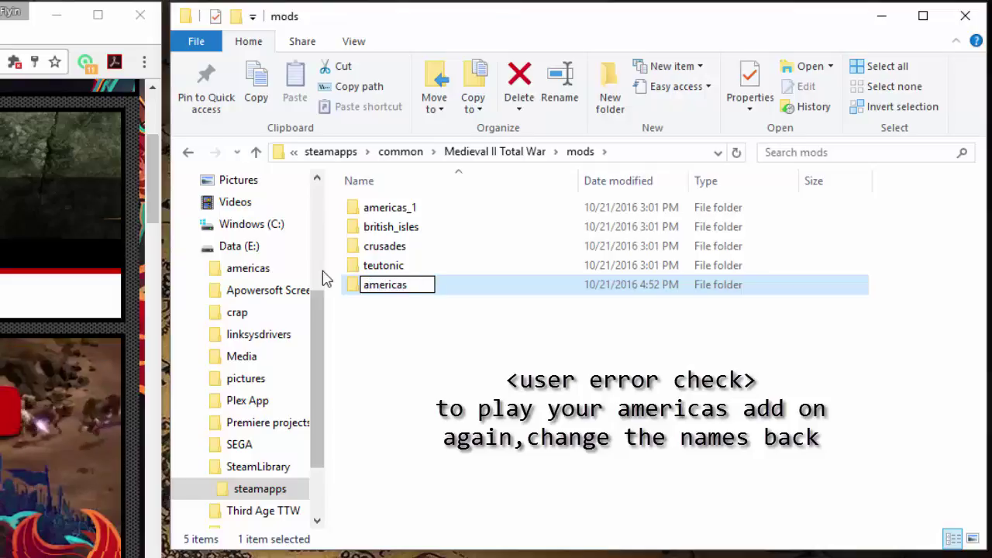
{"action": "key", "text": "Return"}
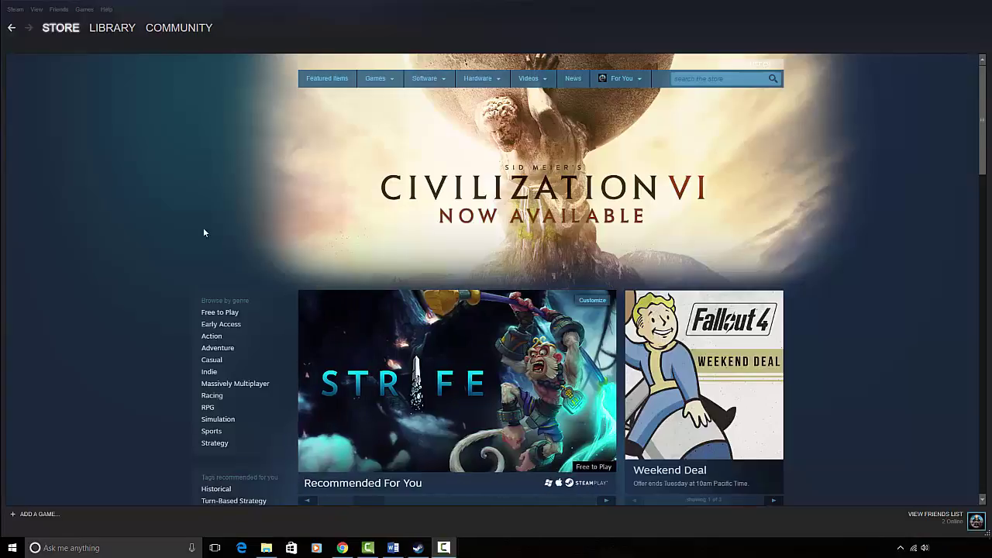
Switch to Steam and launch Medieval II: Total War from the library with the Play Medieval II: Total War option.
{"action": "left_click", "coordinate": [102, 38]}
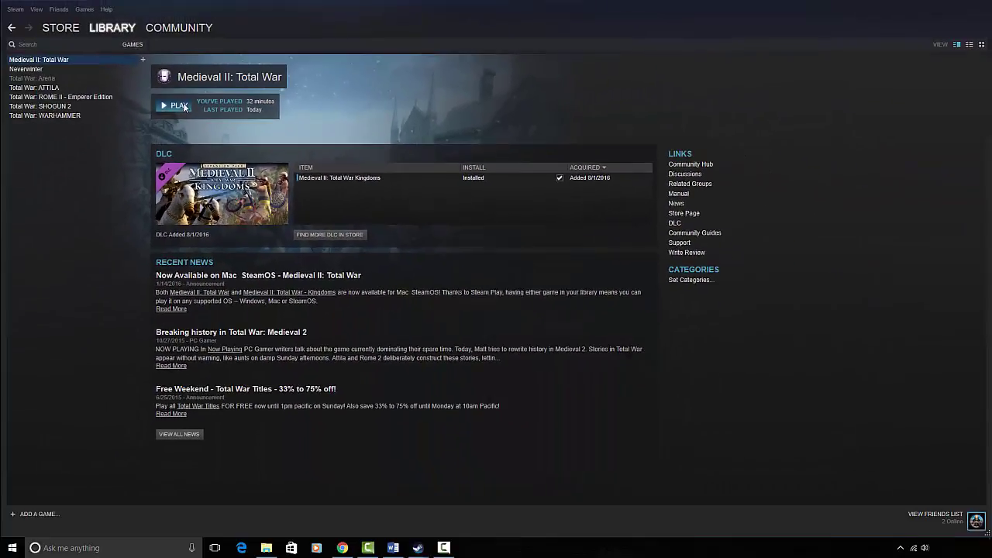
{"action": "left_click", "coordinate": [178, 105]}
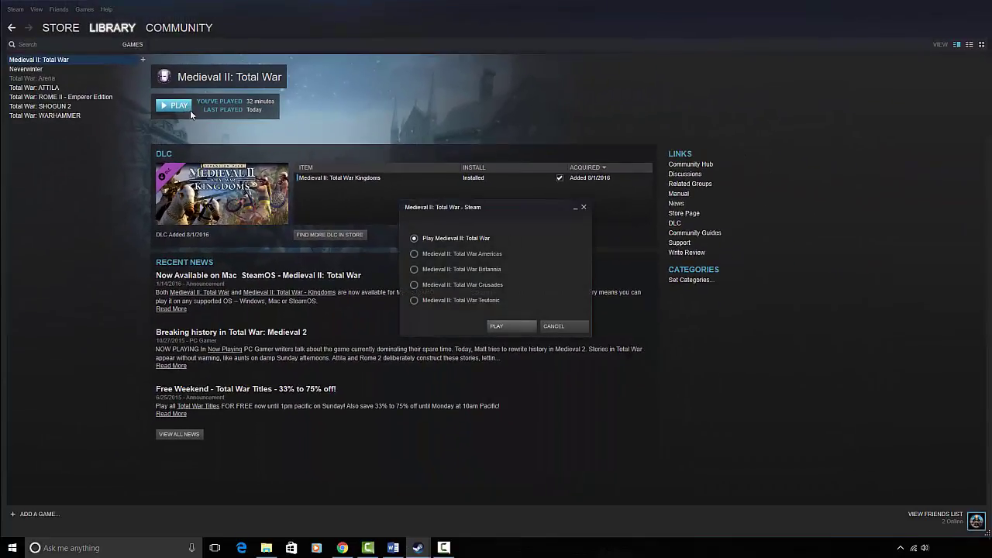
{"action": "left_click", "coordinate": [510, 321]}
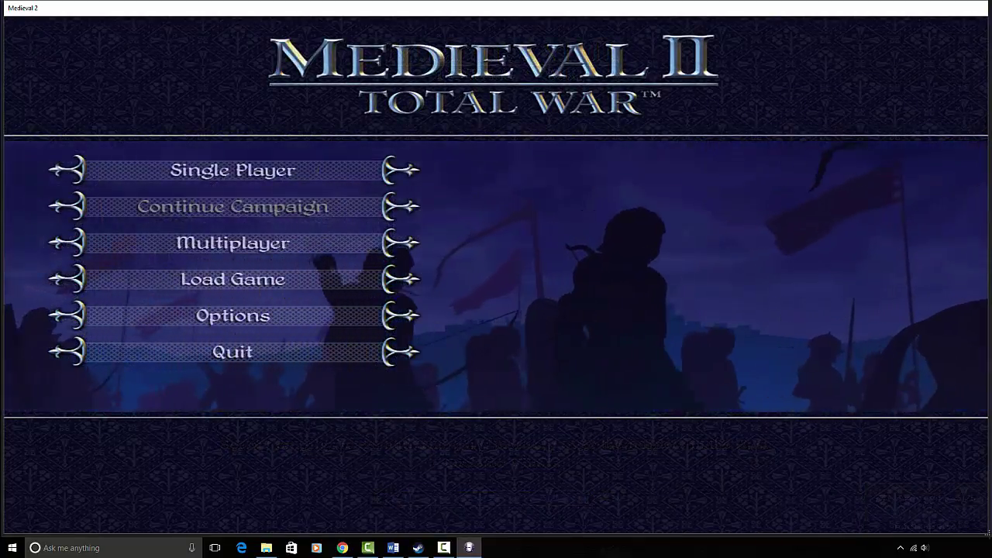
Browse the factions for a single-player grand campaign, choose France and start the campaign.
{"action": "left_click", "coordinate": [177, 170]}
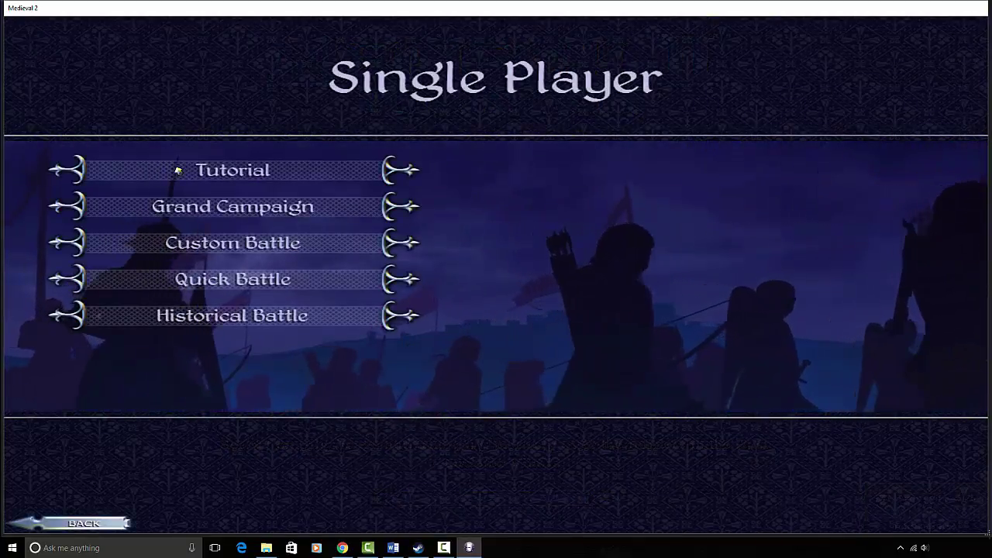
{"action": "left_click", "coordinate": [197, 206]}
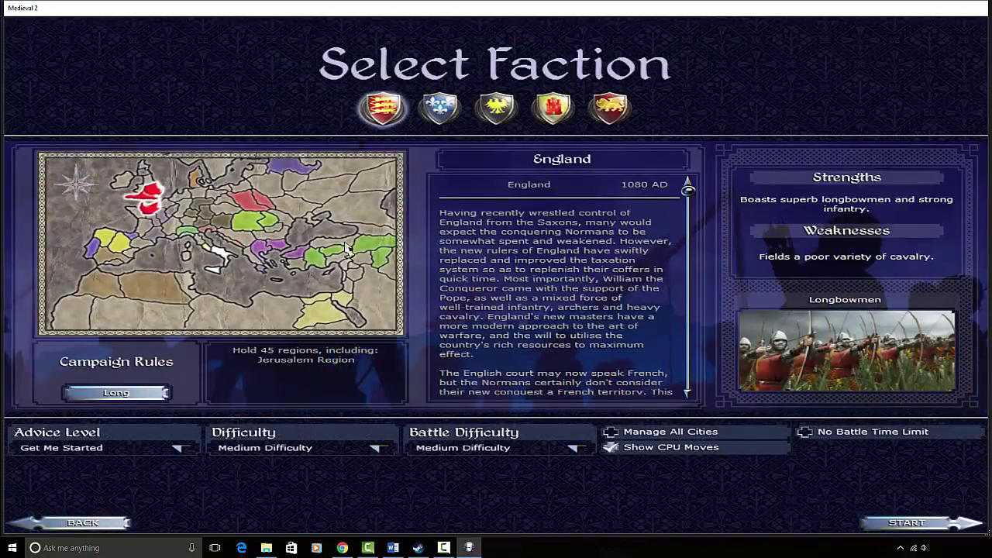
{"action": "left_click", "coordinate": [439, 109]}
{"action": "left_click", "coordinate": [496, 108]}
{"action": "left_click", "coordinate": [554, 115]}
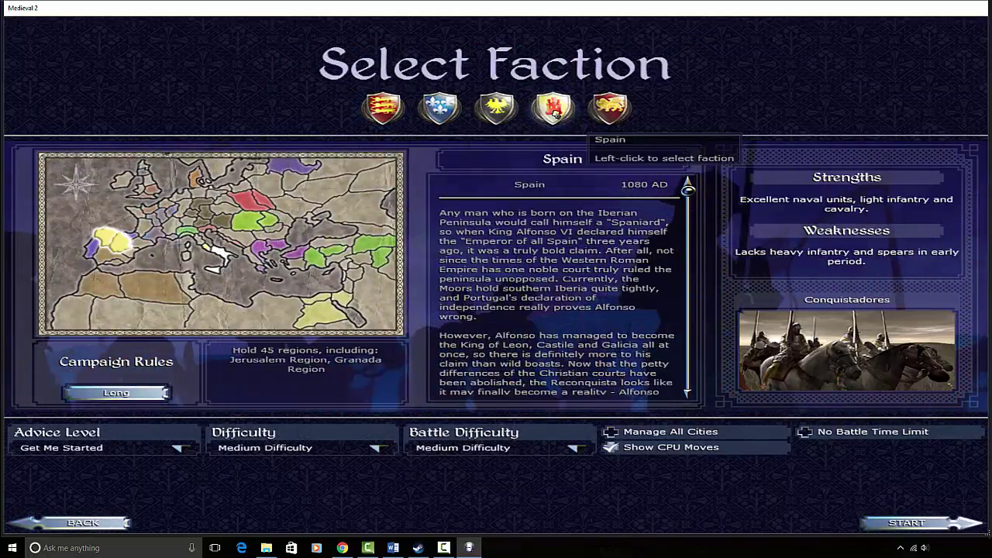
{"action": "left_click", "coordinate": [447, 104]}
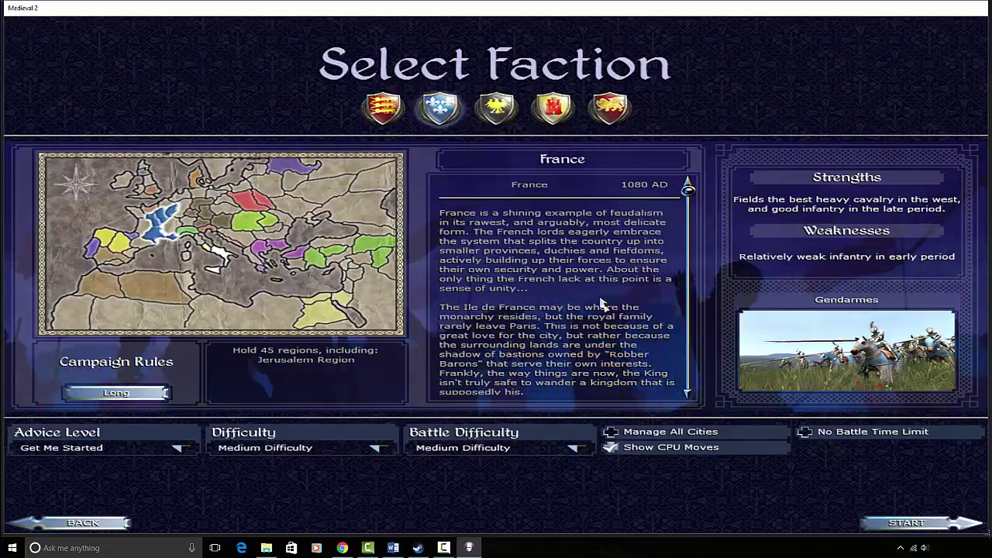
{"action": "left_click", "coordinate": [942, 524]}
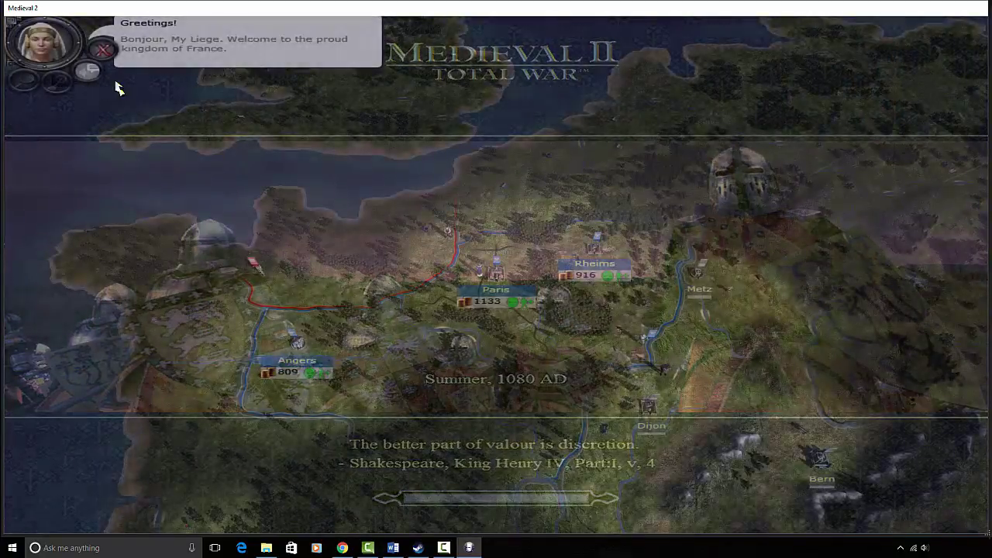
Dismiss the advisor's greeting on the campaign map and quit the campaign to the main menu.
{"action": "left_click", "coordinate": [109, 59]}
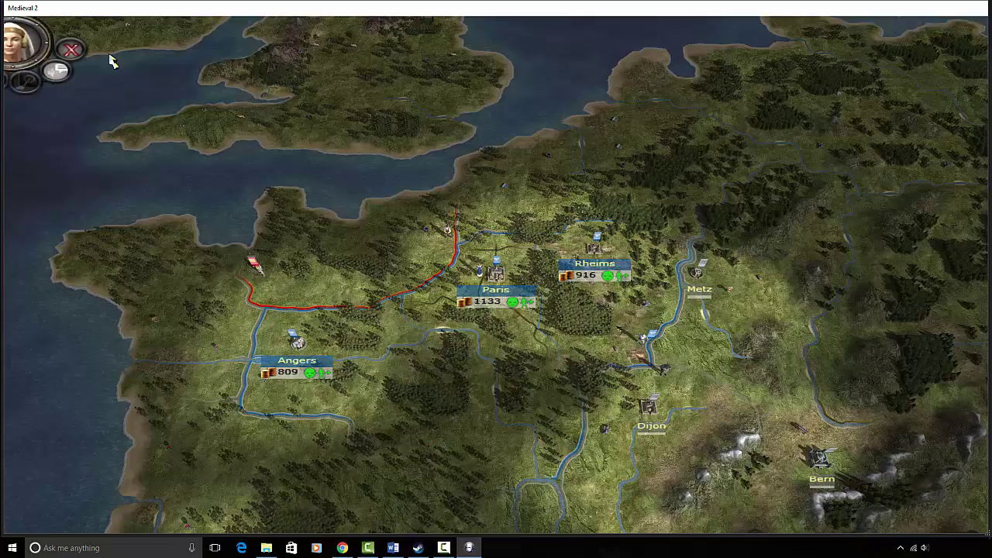
{"action": "left_click", "coordinate": [110, 61]}
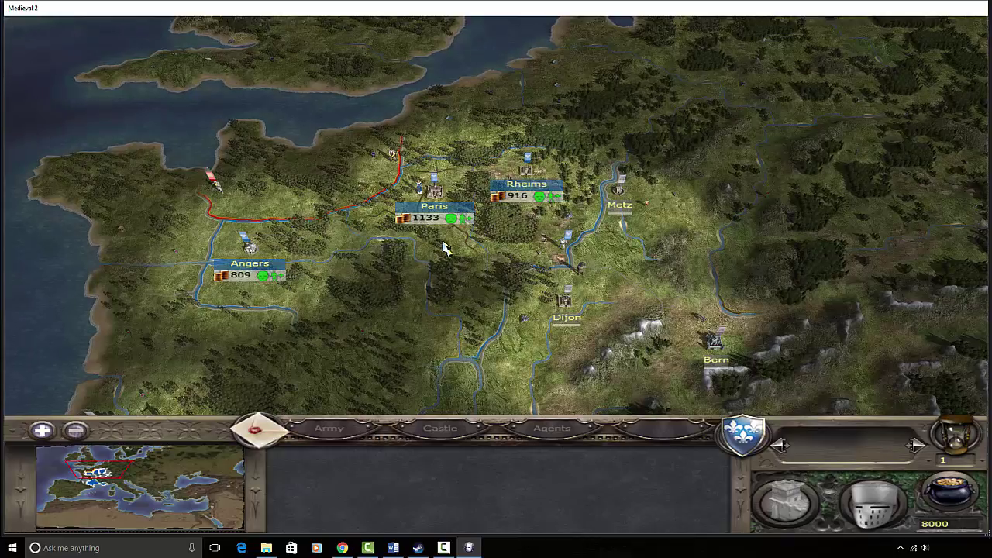
{"action": "key", "text": "Escape"}
{"action": "left_click", "coordinate": [496, 328]}
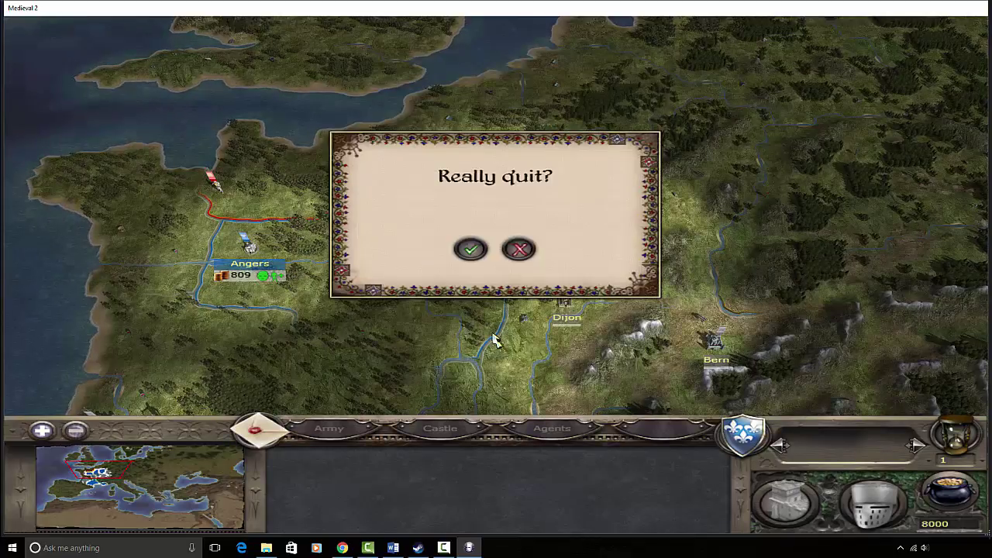
{"action": "left_click", "coordinate": [478, 252]}
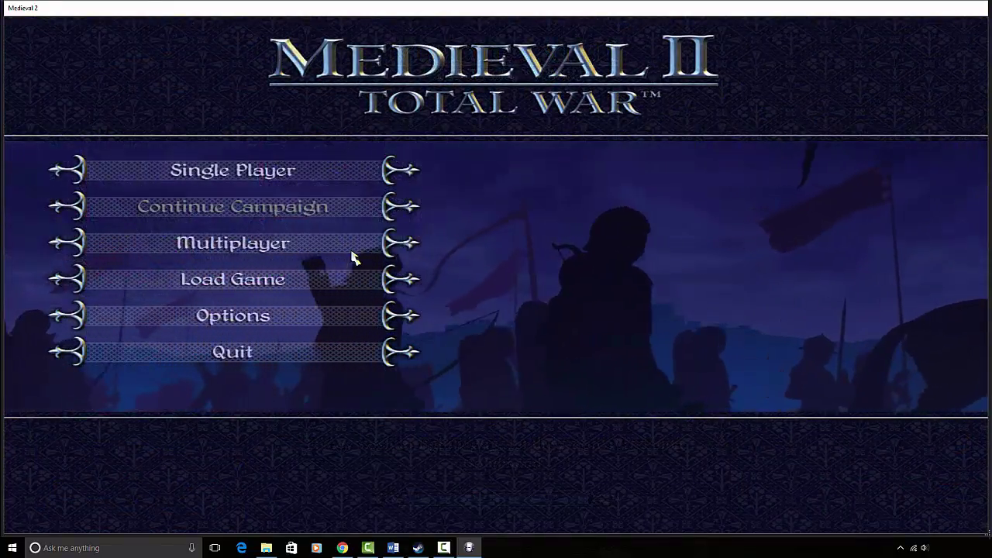
Start the Battle of Pavia from the single-player historical battles and skip its introduction.
{"action": "left_click", "coordinate": [275, 175]}
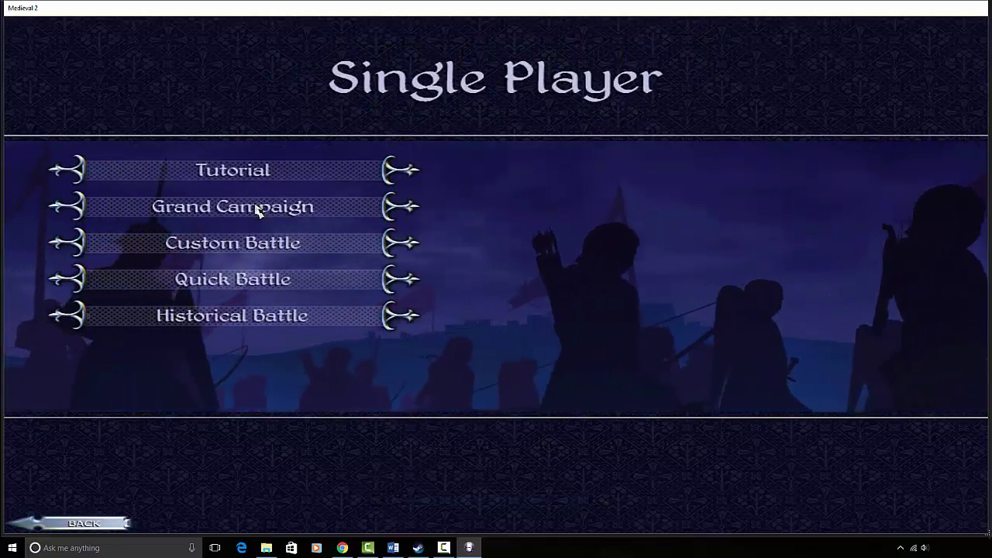
{"action": "left_click", "coordinate": [258, 315]}
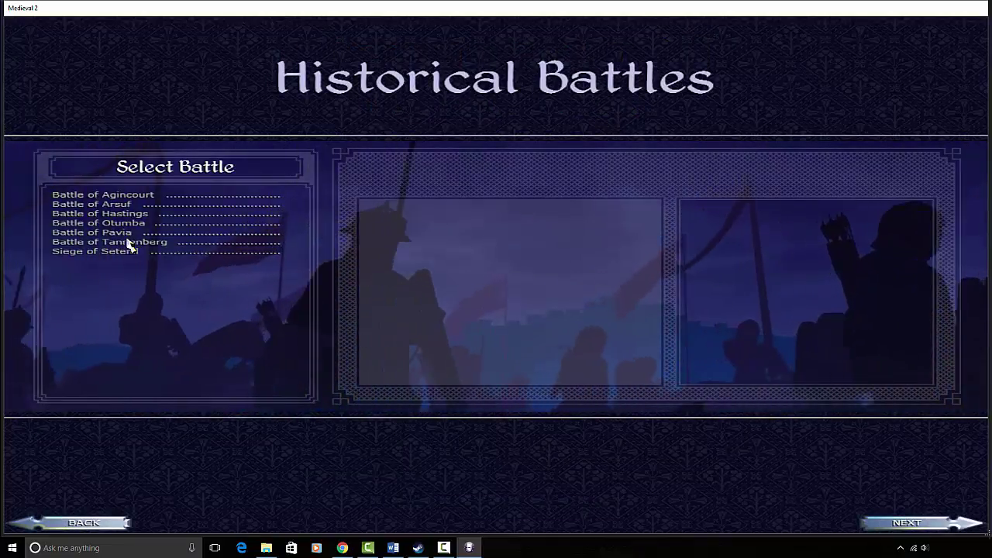
{"action": "left_click", "coordinate": [122, 235]}
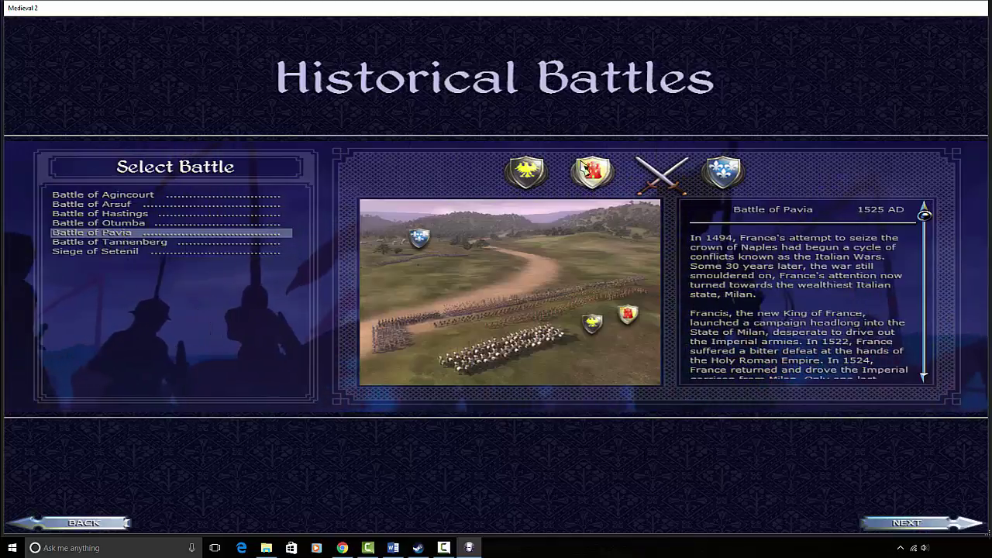
{"action": "left_click", "coordinate": [919, 523]}
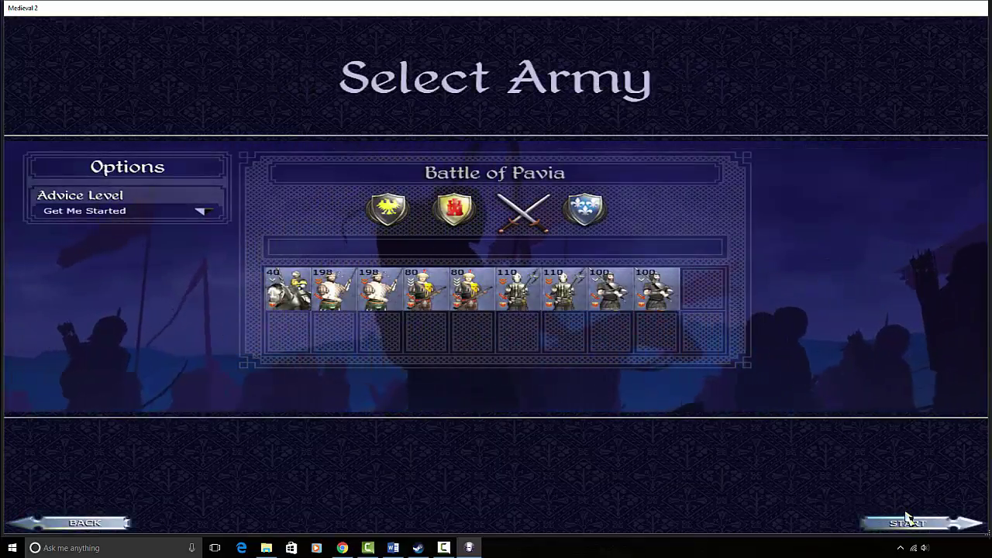
{"action": "left_click", "coordinate": [912, 524]}
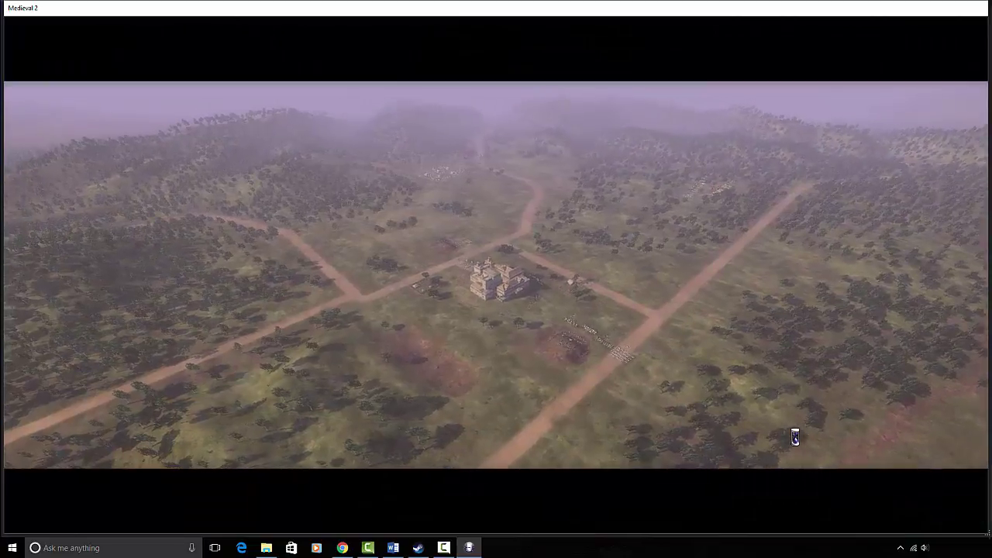
{"action": "key", "text": "Escape"}
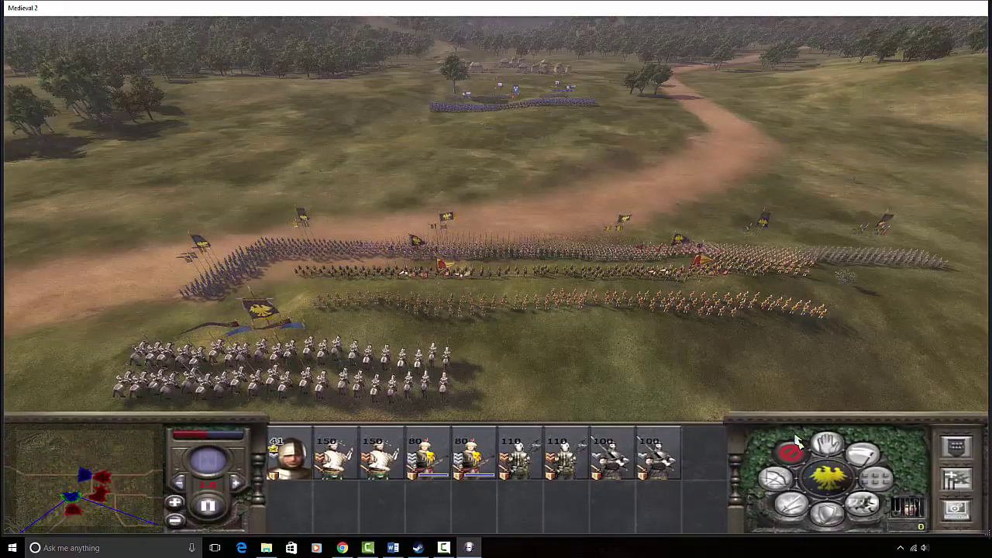
Examine the armies on the Pavia battlefield, moving from the cavalry and musketeers to the pikemen and arquebusiers.
{"action": "key", "text": "w"}
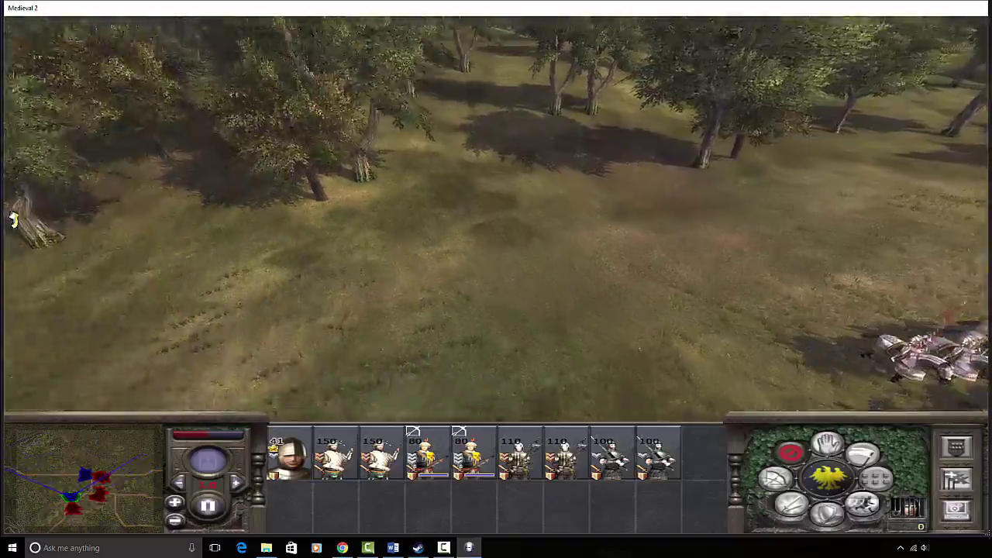
{"action": "key", "text": "w"}
{"action": "key", "text": "e"}
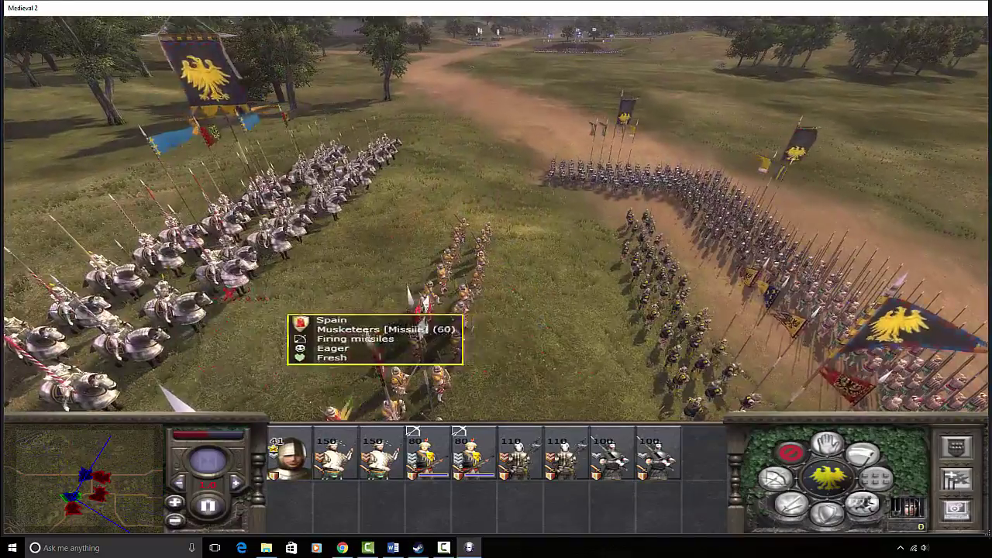
{"action": "key", "text": "q"}
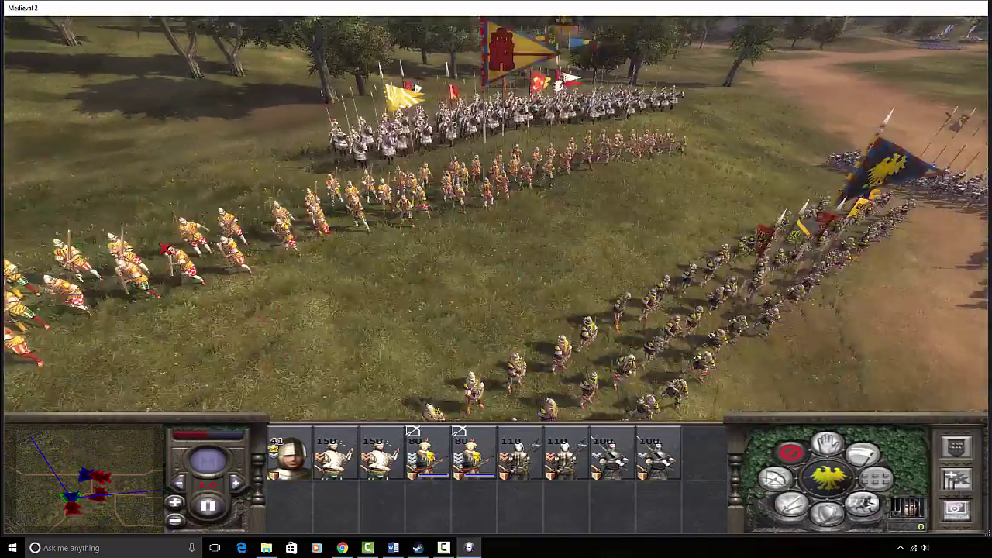
{"action": "key", "text": "e"}
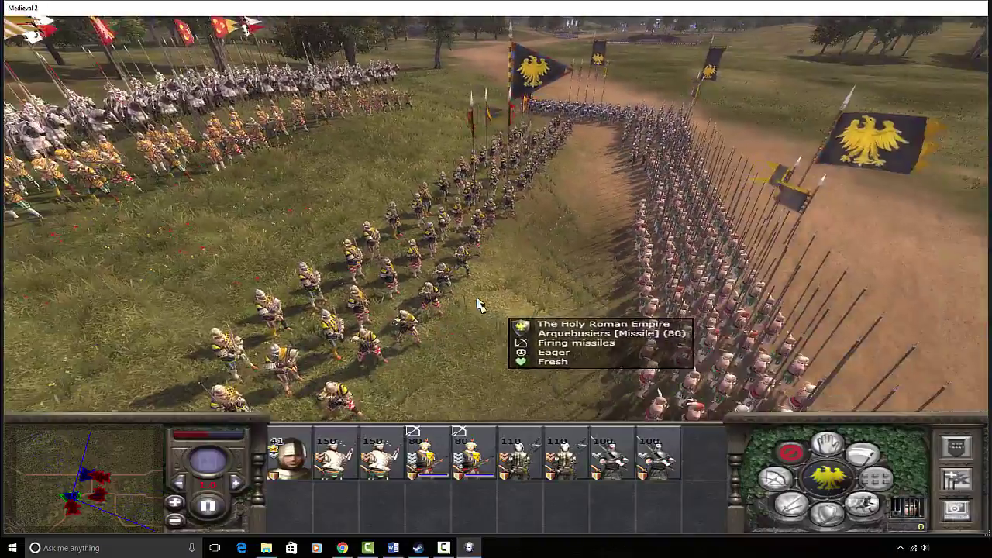
{"action": "key", "text": "q"}
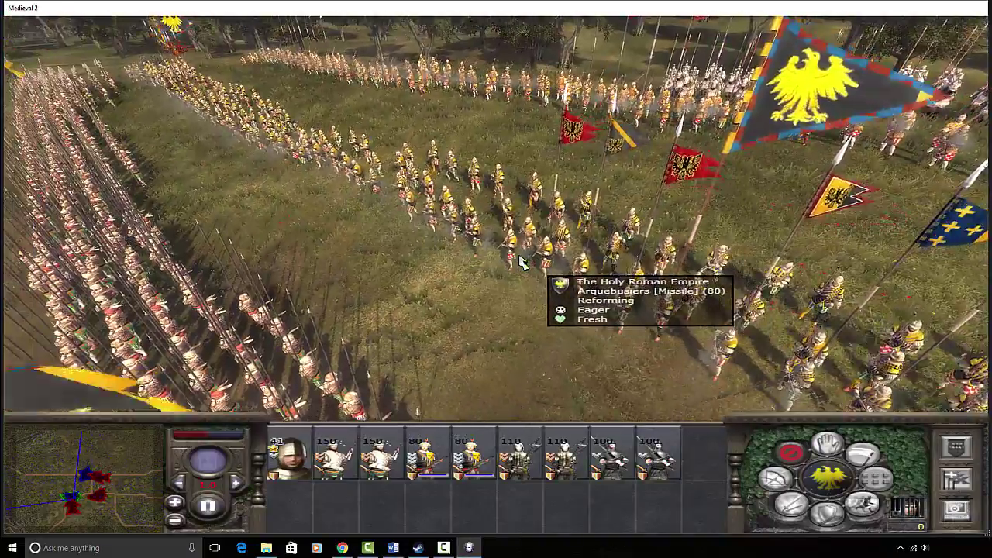
{"action": "key", "text": "e"}
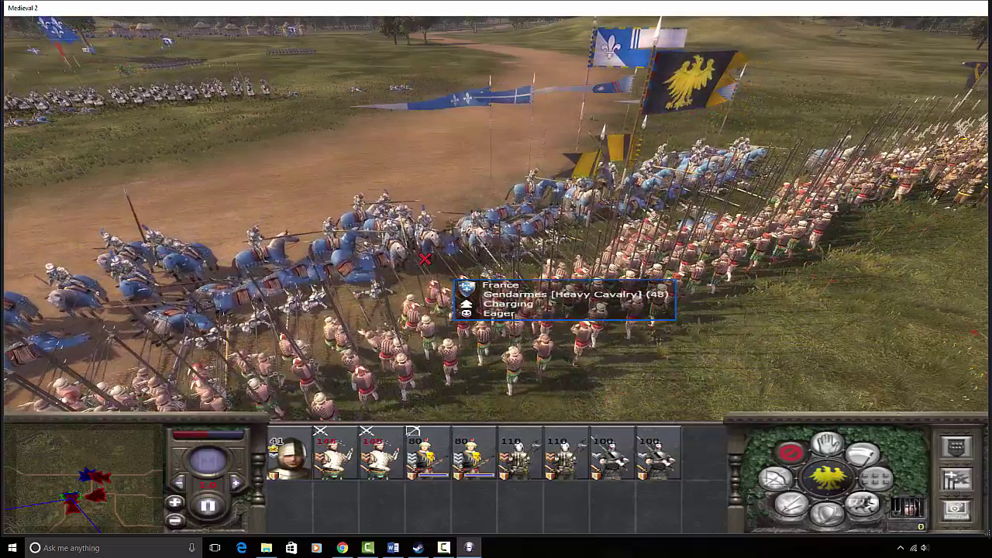
Quit the Battle of Pavia and exit the game from the main menu.
{"action": "key", "text": "Escape"}
{"action": "left_click", "coordinate": [519, 362]}
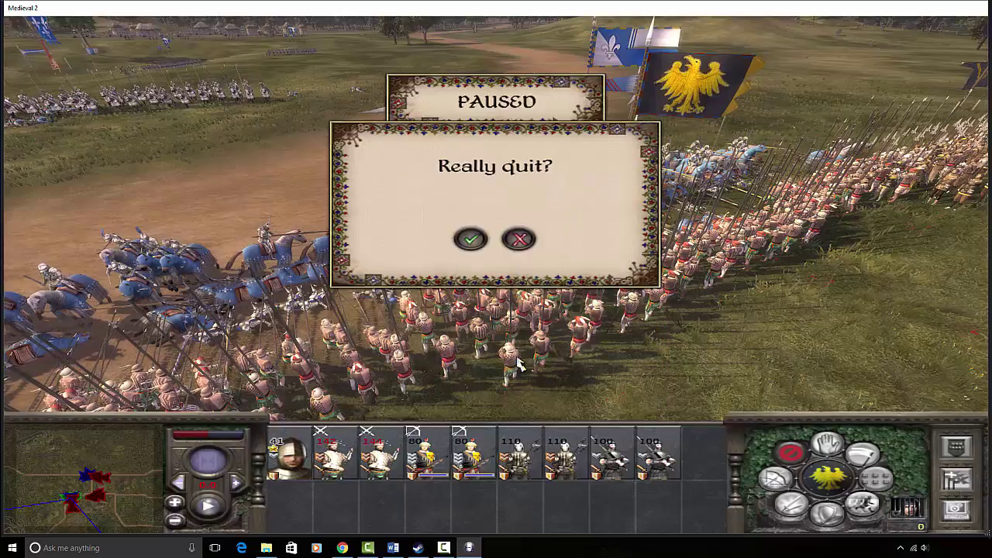
{"action": "left_click", "coordinate": [471, 239]}
{"action": "left_click", "coordinate": [500, 290]}
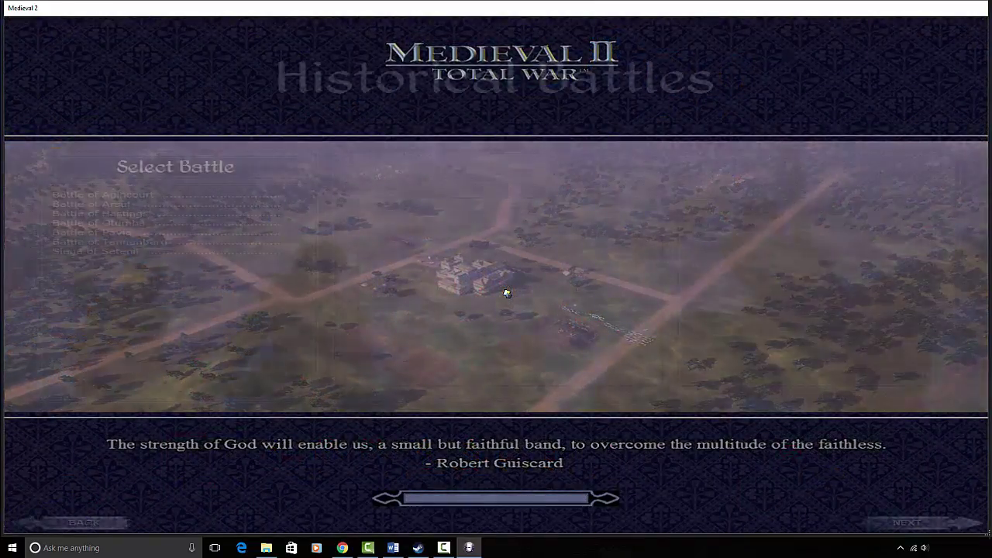
{"action": "left_click", "coordinate": [117, 523]}
{"action": "left_click", "coordinate": [115, 525]}
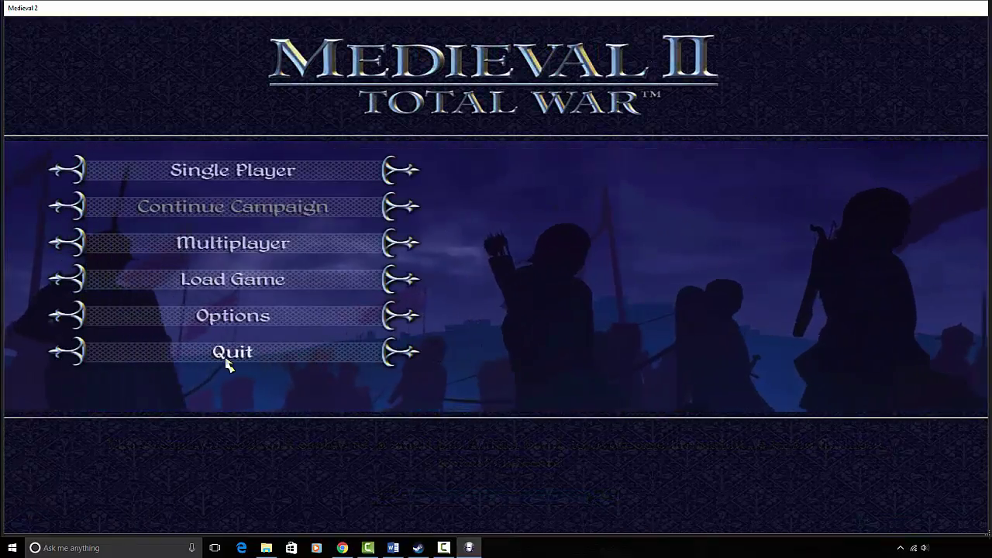
{"action": "left_click", "coordinate": [227, 364]}
{"action": "left_click", "coordinate": [467, 311]}
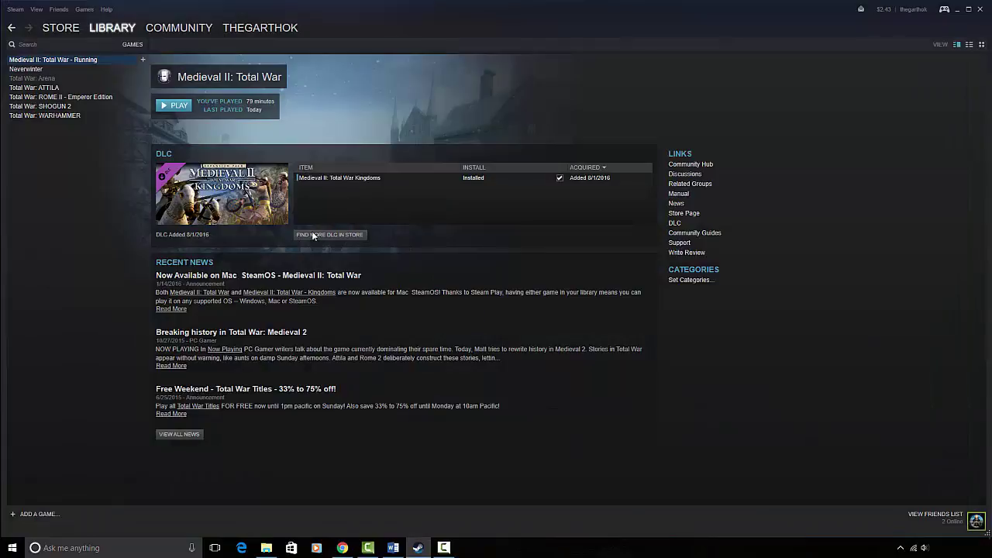
Launch the game from the Steam library with the Medieval II: Total War Americas option.
{"action": "left_click", "coordinate": [180, 110]}
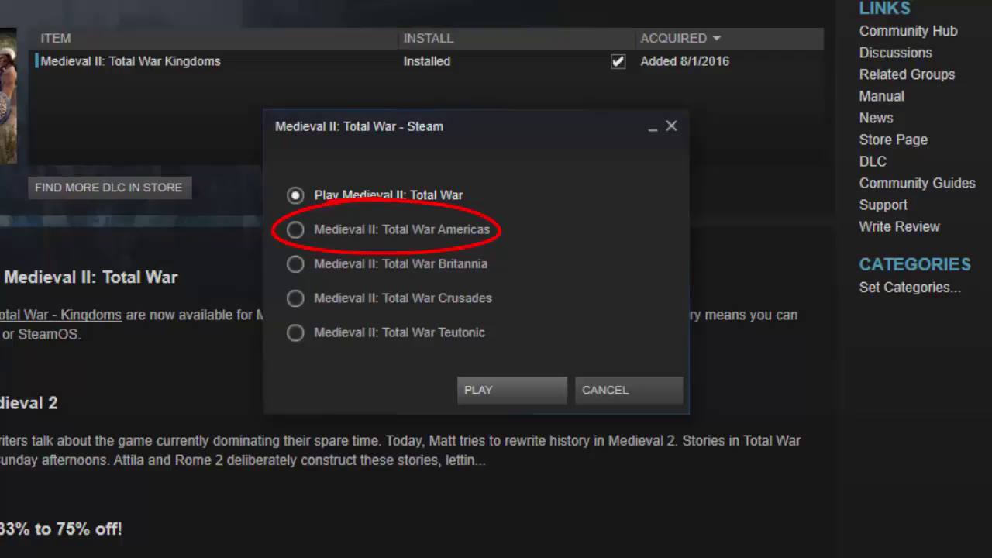
{"action": "left_click", "coordinate": [295, 230]}
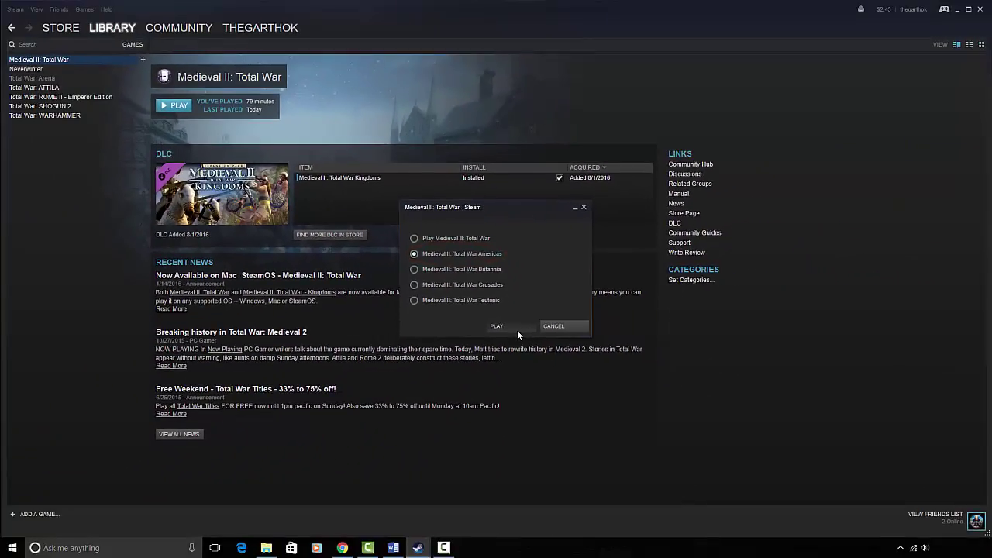
{"action": "left_click", "coordinate": [513, 393]}
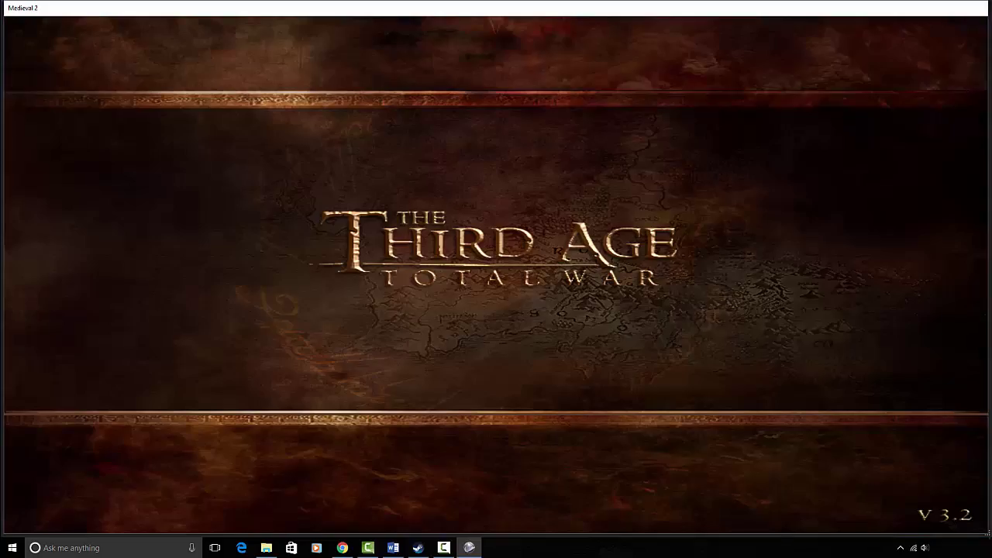